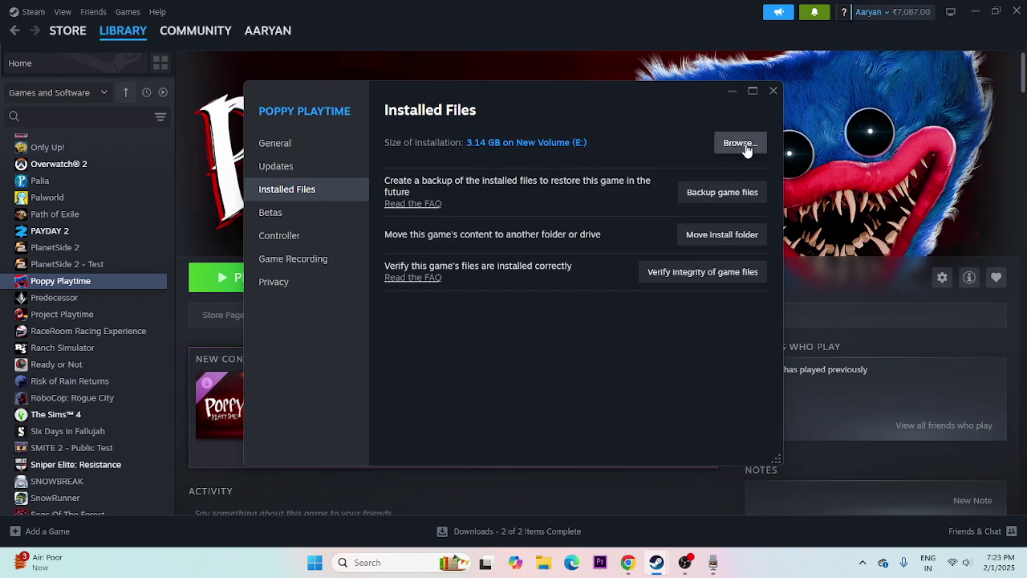
Open Poppy Playtime's local install folder from its Installed Files settings in Steam.
click(739, 143)
Close the install folder, the game's properties and Steam, then open File Explorer.
click(727, 13)
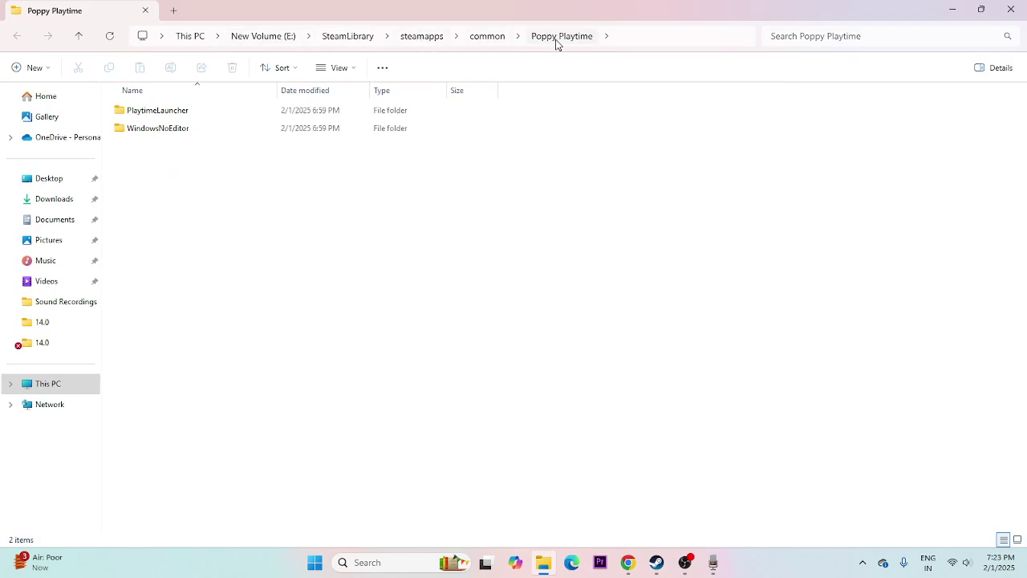
click(1011, 9)
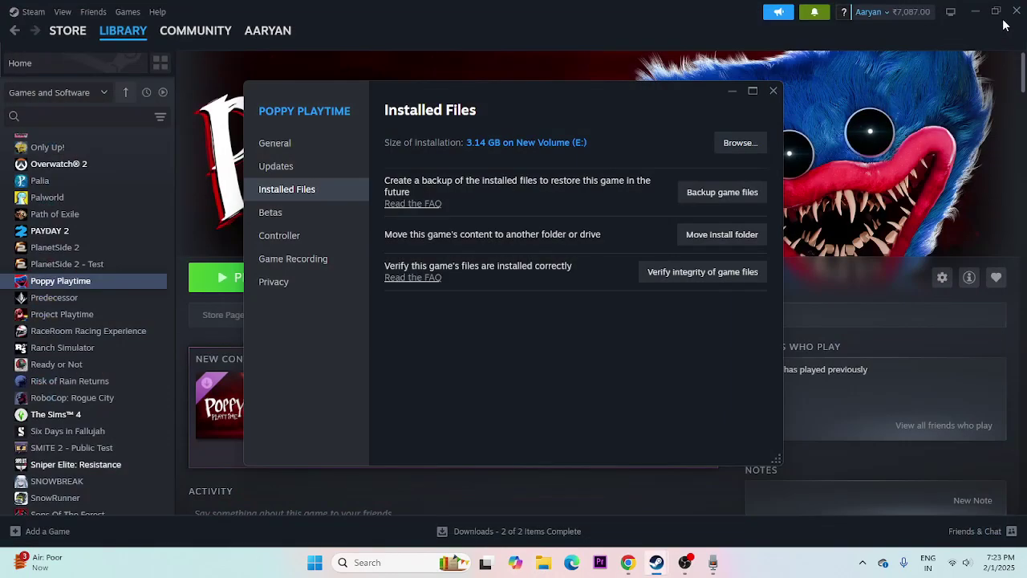
click(771, 92)
click(1017, 11)
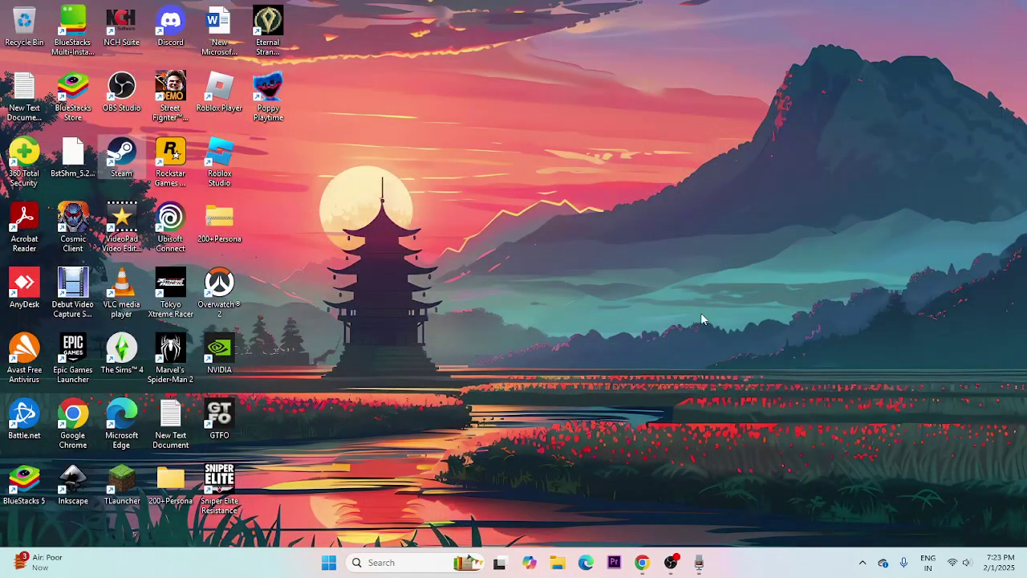
click(557, 562)
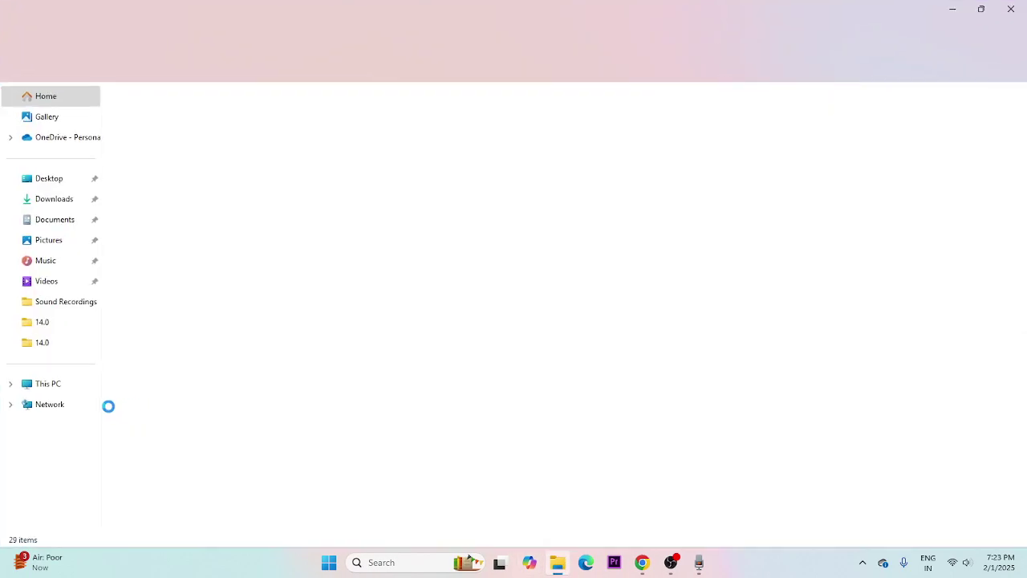
Browse to E:\SteamLibrary\steamapps\common\Poppy Playtime\PlaytimeLauncher.
click(62, 392)
click(474, 129)
double_click(474, 128)
double_click(163, 132)
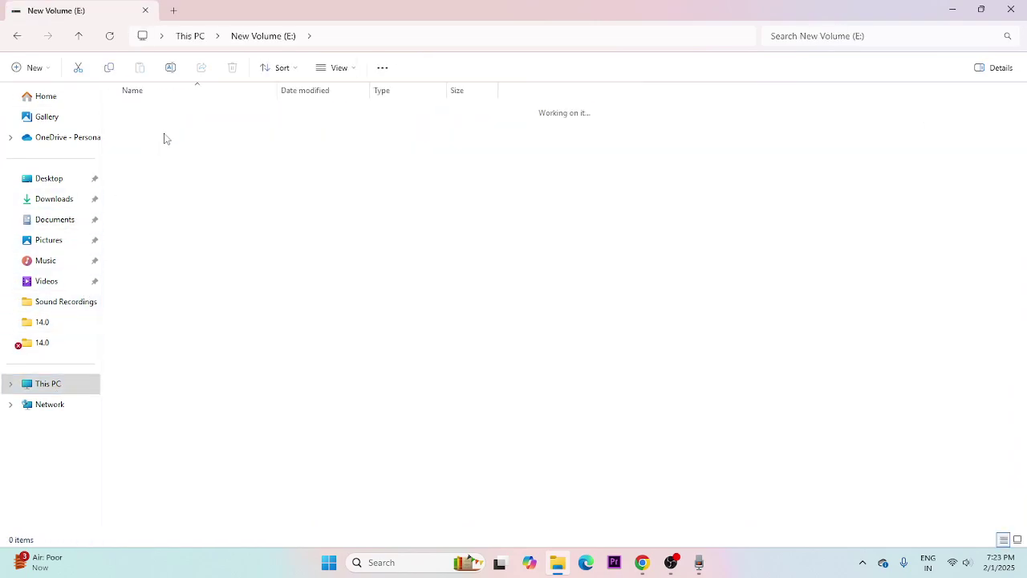
double_click(164, 116)
double_click(164, 115)
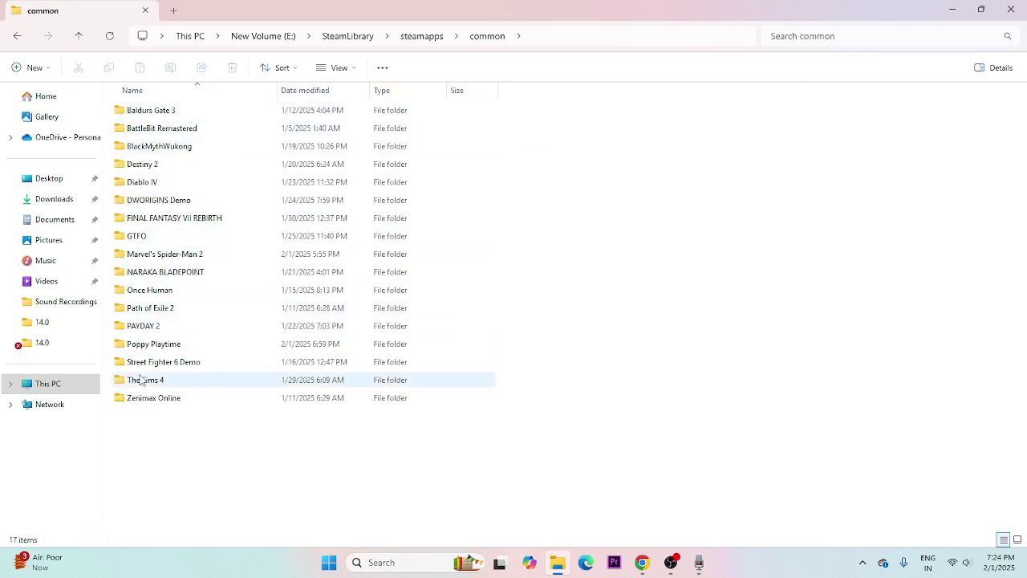
double_click(165, 344)
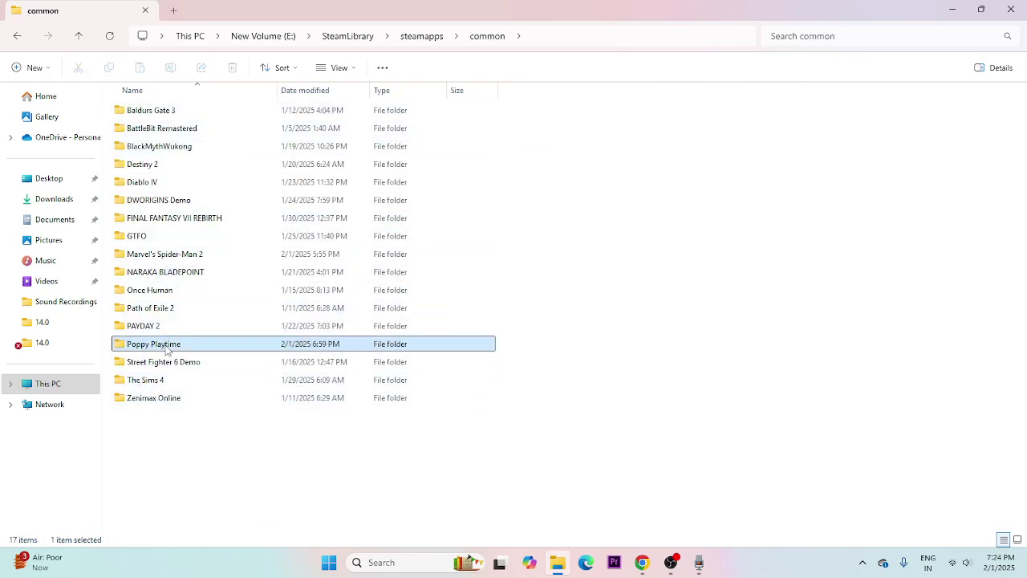
double_click(157, 110)
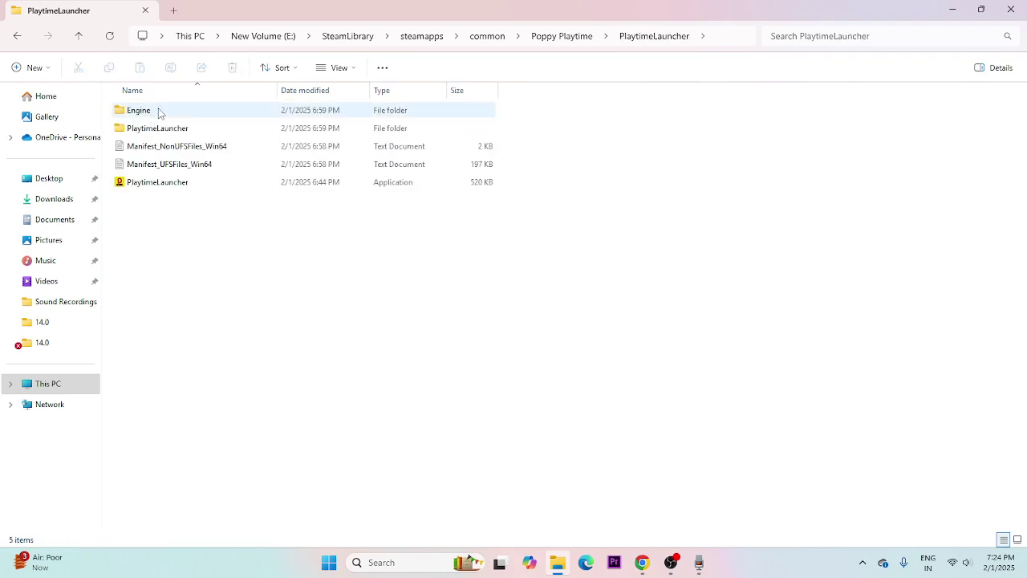
Check the Engine\Binaries folder, then go back up to PlaytimeLauncher.
click(210, 186)
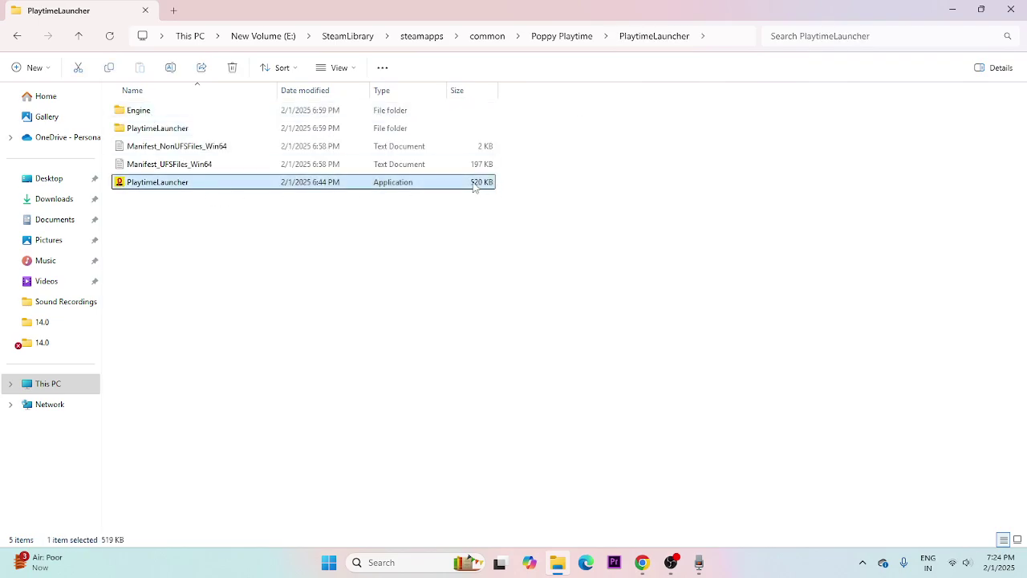
click(145, 113)
double_click(145, 112)
double_click(157, 116)
double_click(159, 118)
click(79, 37)
click(78, 36)
click(78, 36)
Open PlaytimeLauncher\Binaries\Win64 and select PlaytimeLauncher-Win64-Shipping.
double_click(155, 128)
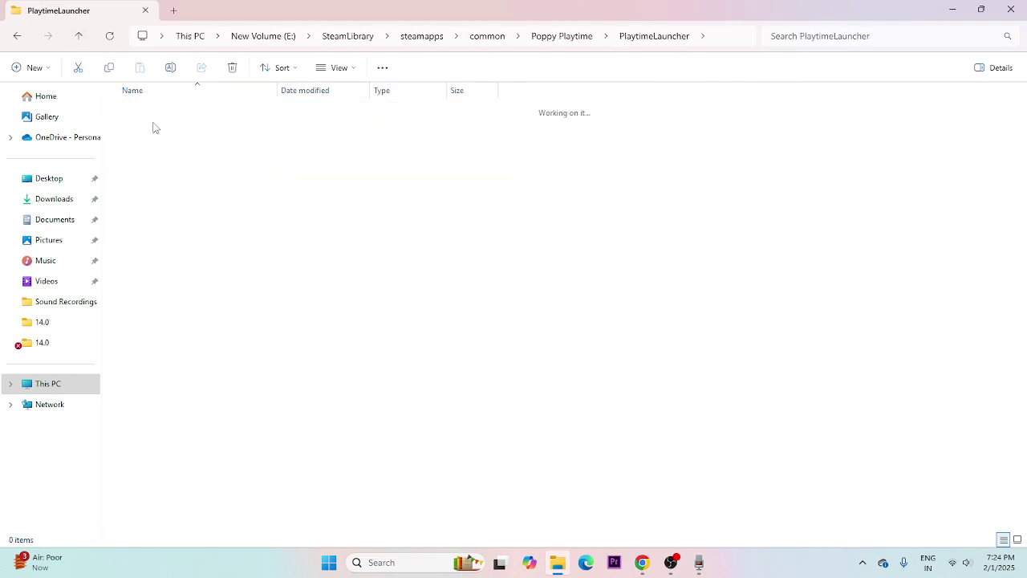
double_click(151, 113)
click(150, 117)
double_click(150, 117)
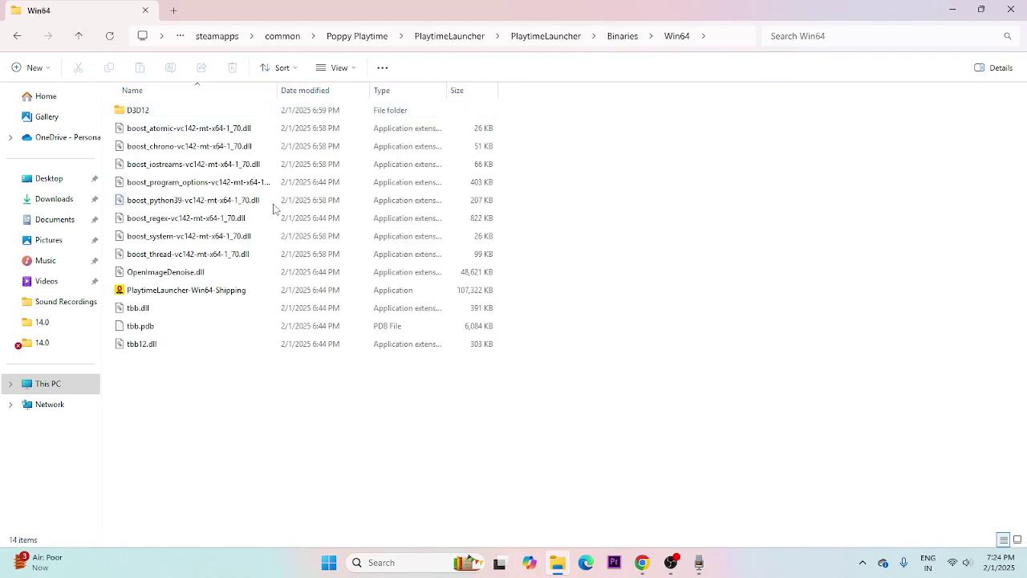
click(357, 292)
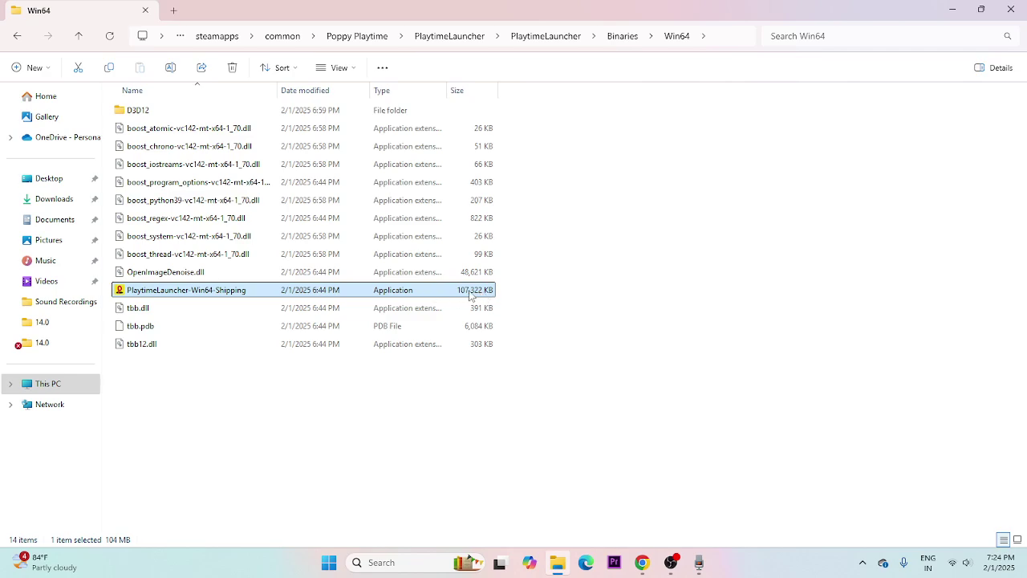
Set the Shipping executable to Windows 8 compatibility mode and apply it.
right_click(465, 296)
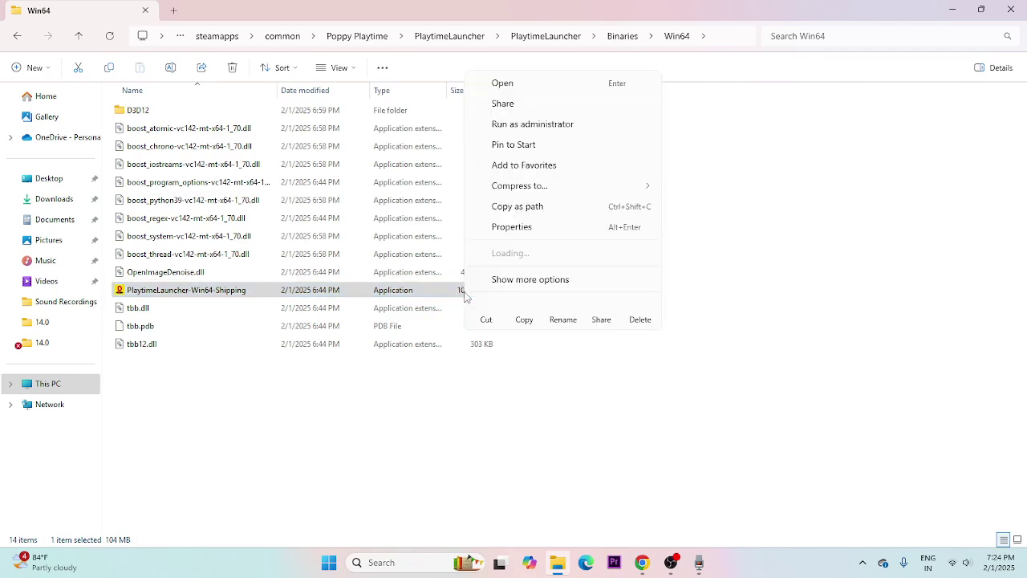
click(520, 281)
click(506, 536)
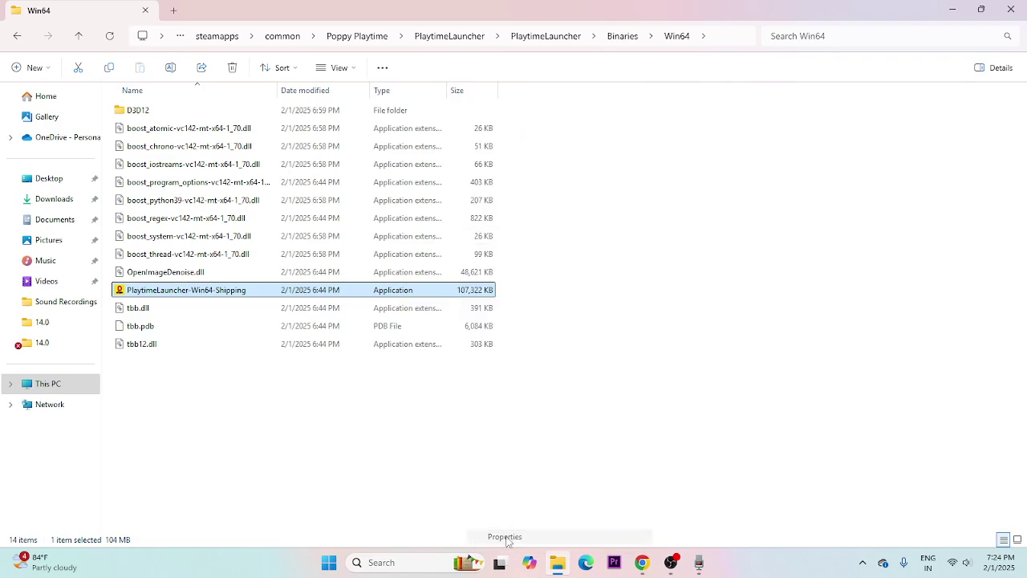
click(583, 221)
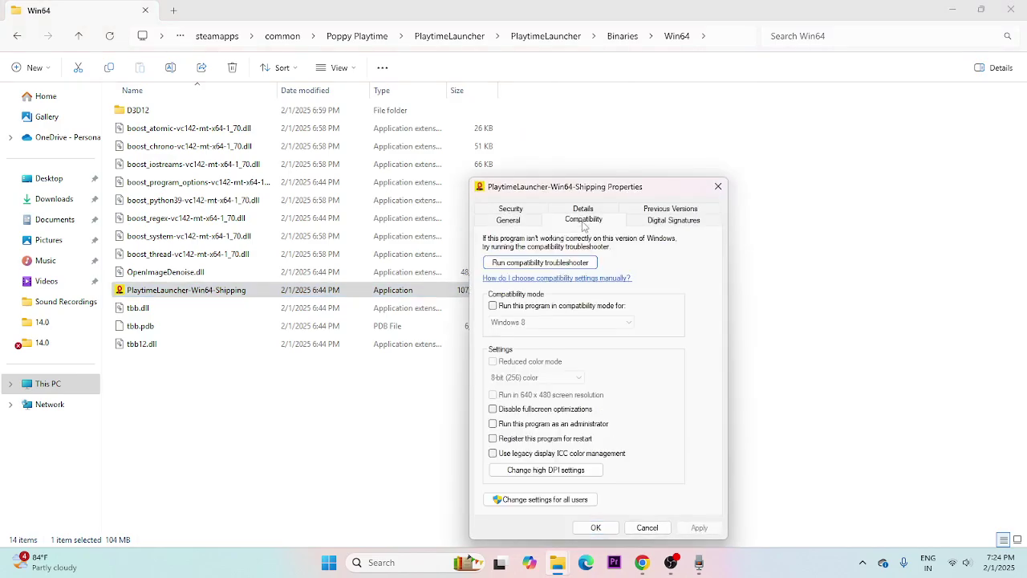
click(494, 307)
click(562, 322)
click(542, 356)
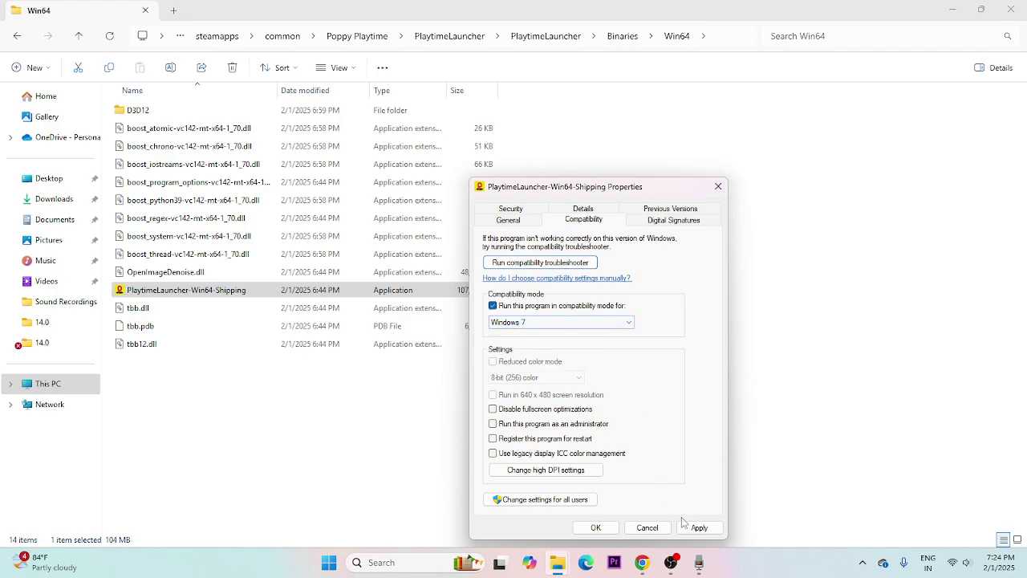
click(698, 528)
click(550, 325)
click(542, 368)
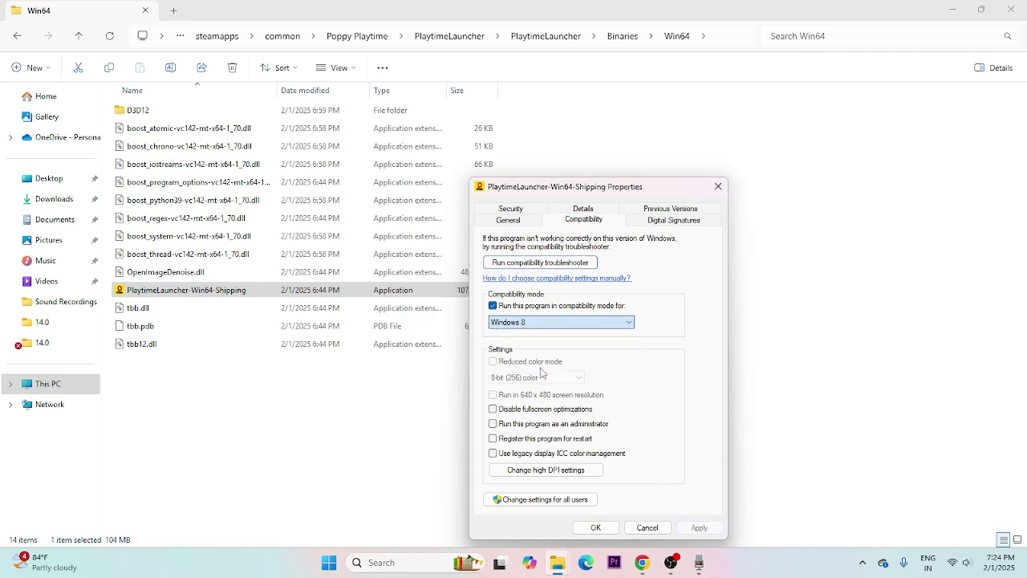
click(699, 527)
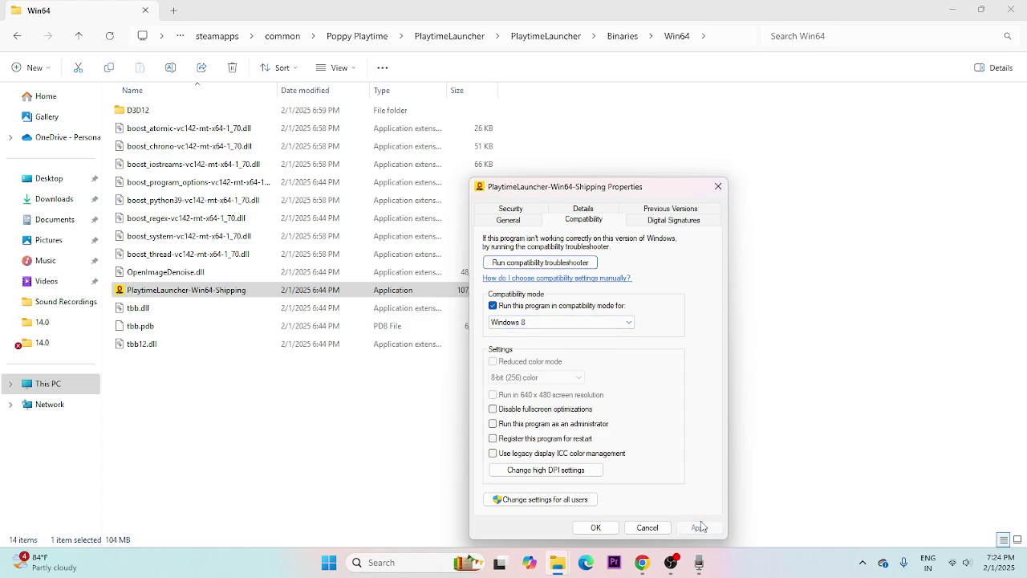
Enable Run as administrator, confirm with OK, and close File Explorer.
click(494, 425)
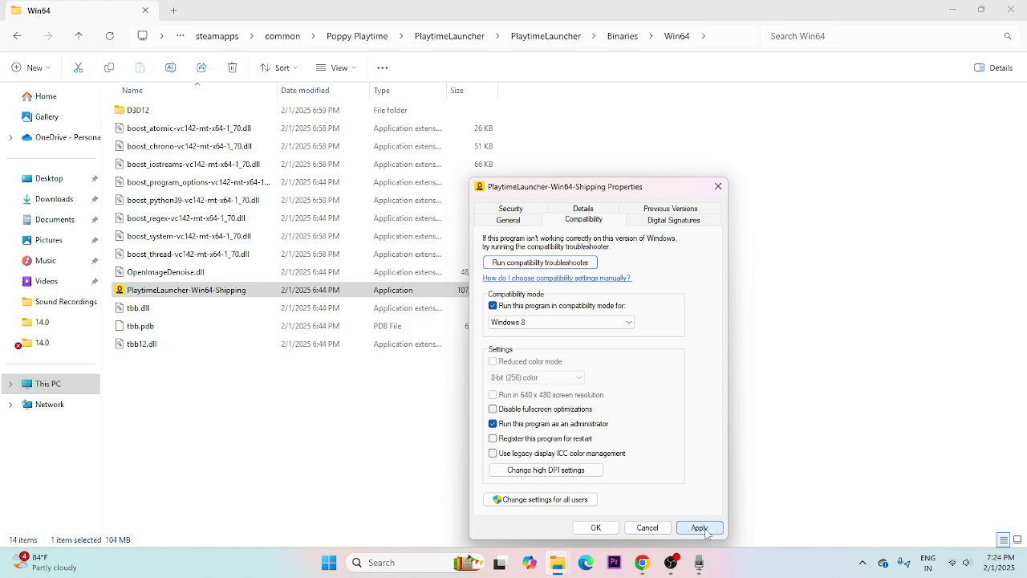
click(599, 527)
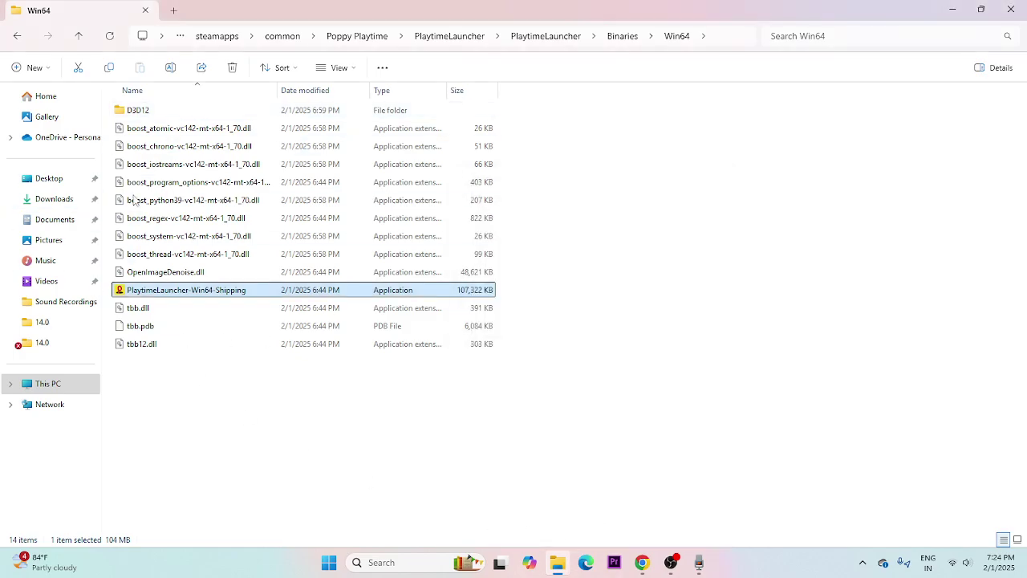
click(1009, 13)
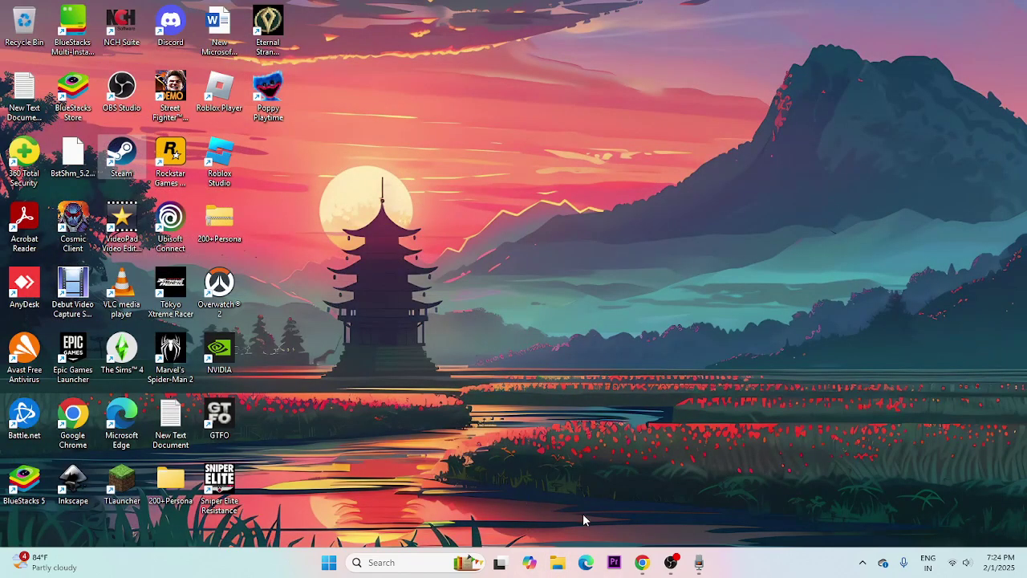
Relaunch Steam, look inside Documents\My Games in File Explorer, then close it.
double_click(121, 154)
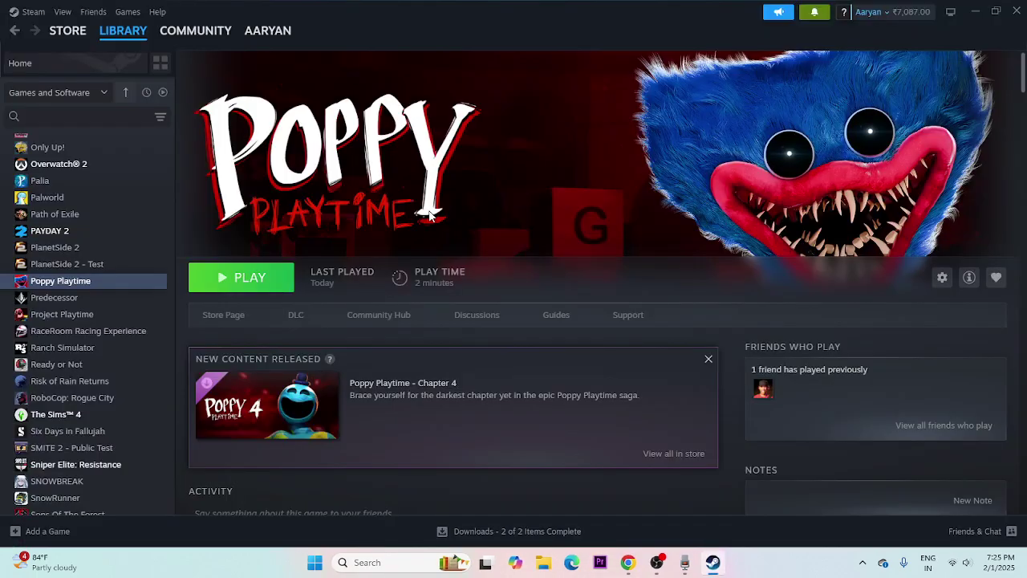
click(544, 562)
click(56, 221)
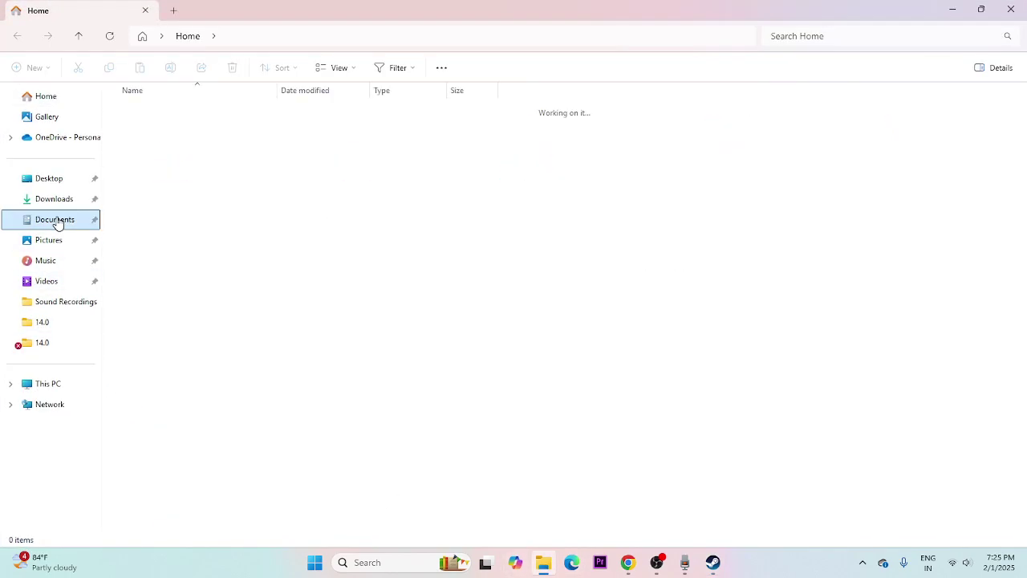
double_click(150, 146)
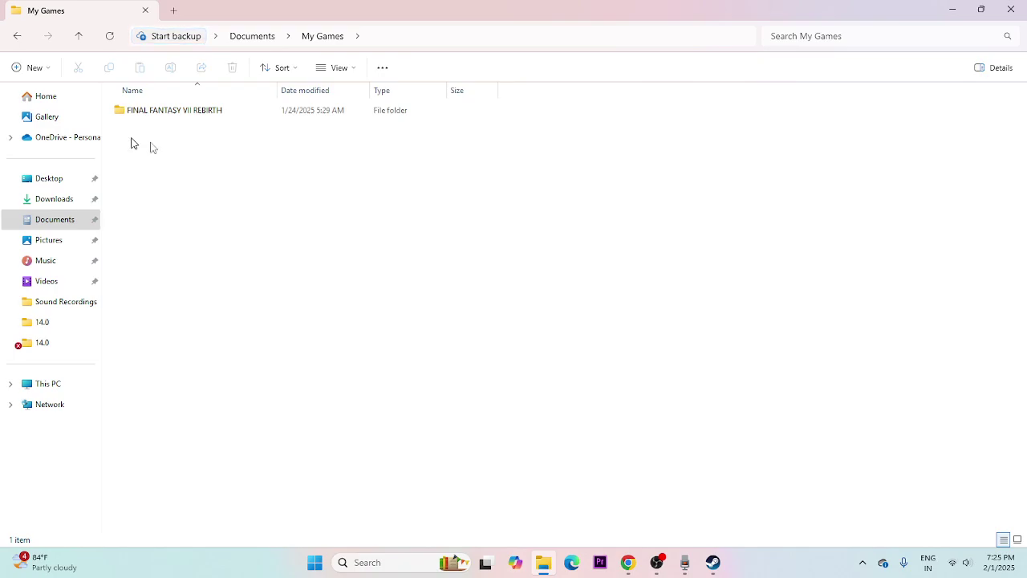
click(1011, 9)
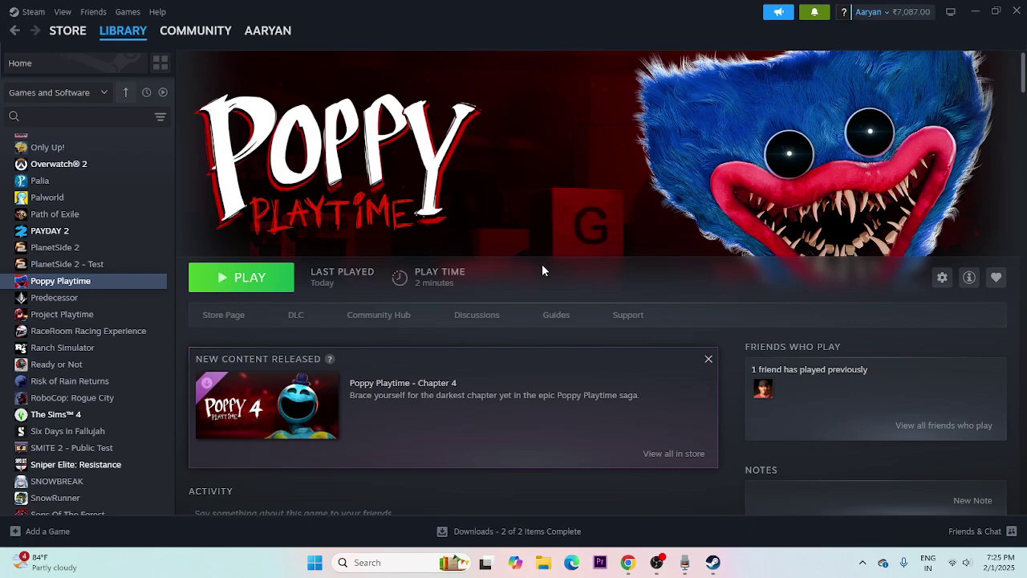
Open Windows Defender Firewall's allowed apps list through Control Panel.
click(361, 562)
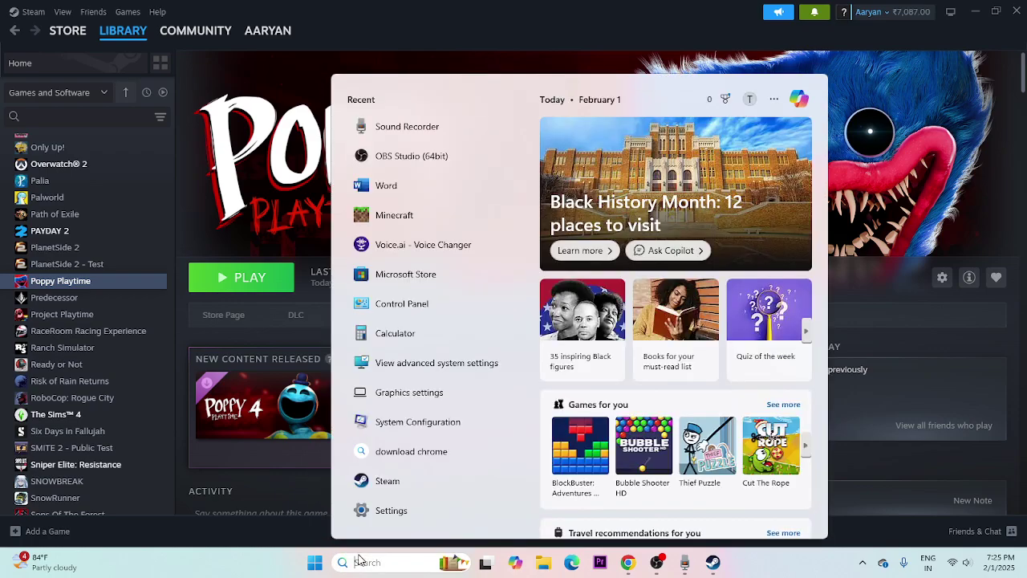
text(control)
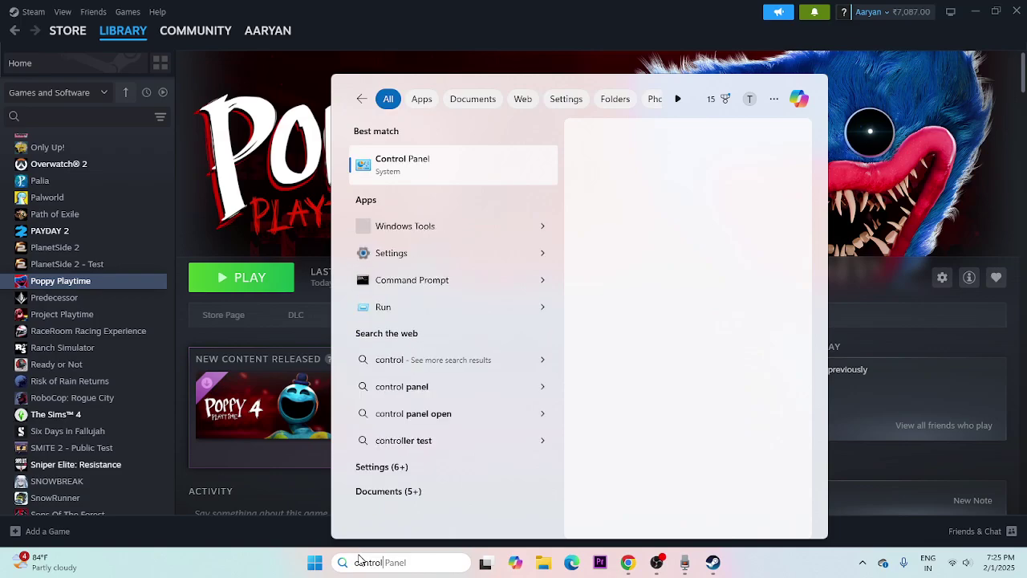
click(441, 163)
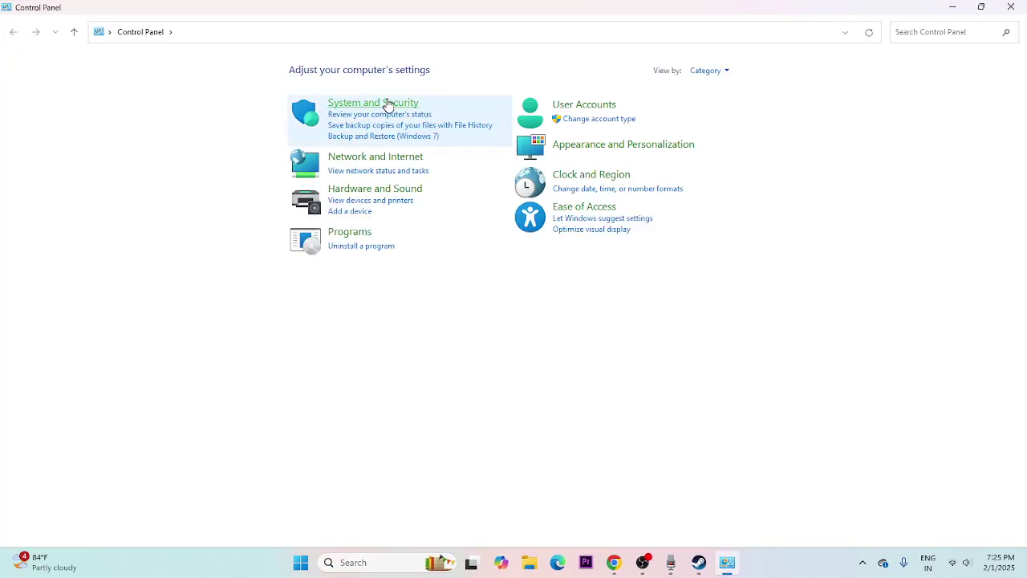
click(387, 106)
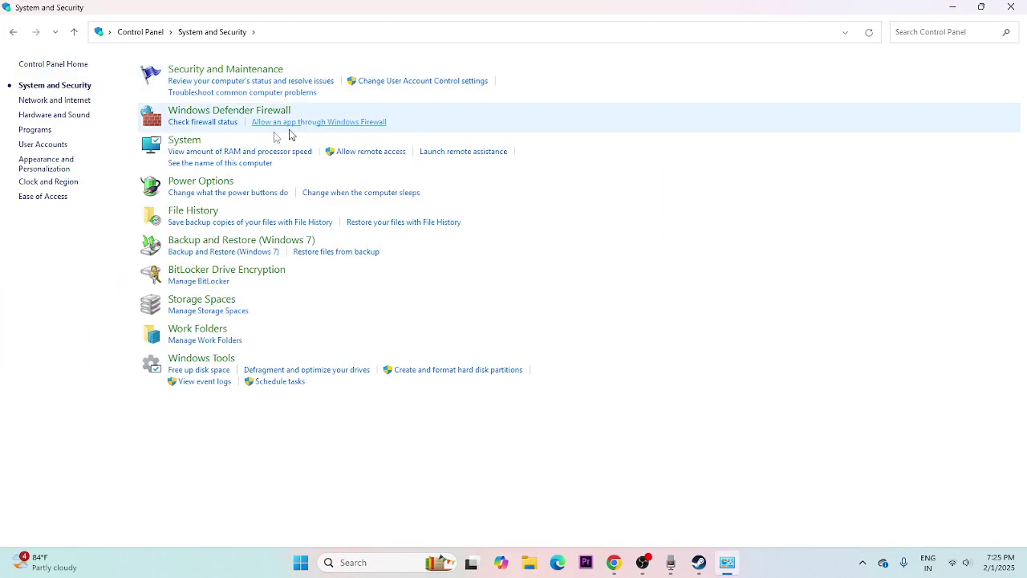
click(225, 118)
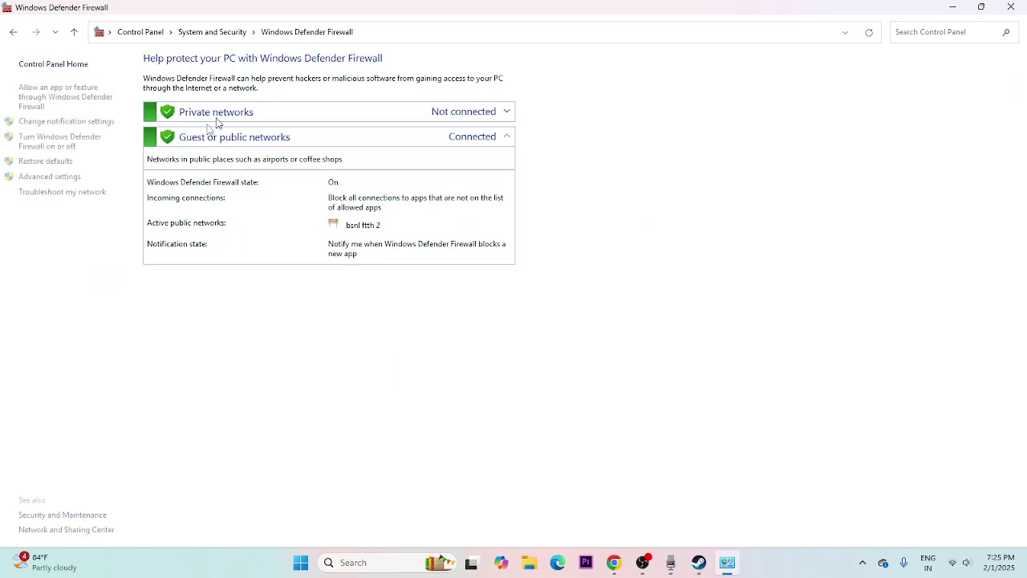
click(37, 106)
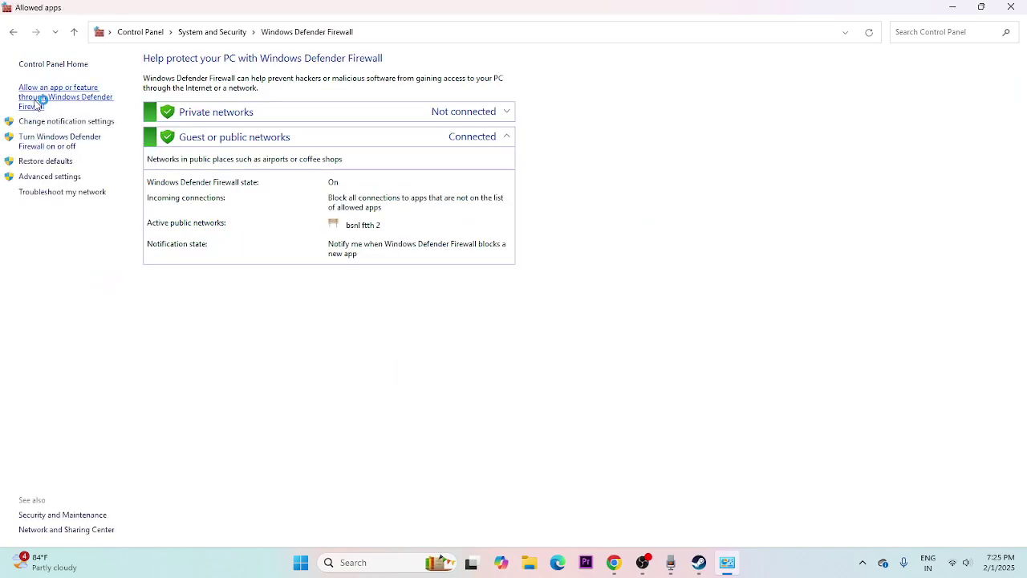
Scroll to Poppy Playtime, confirm Private and Public are ticked, and close the window.
scroll(404, 227, down, 6)
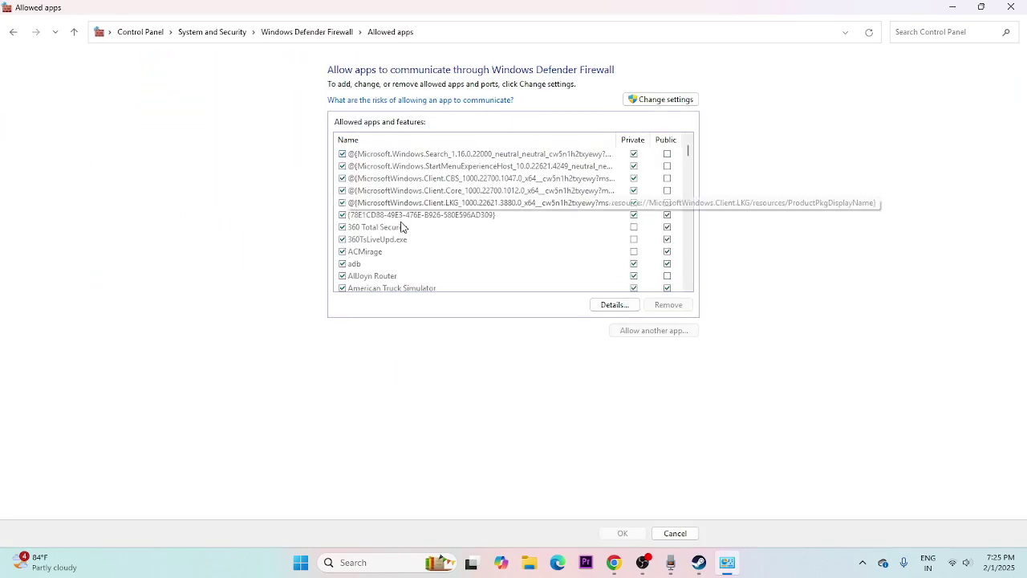
scroll(403, 227, down, 13)
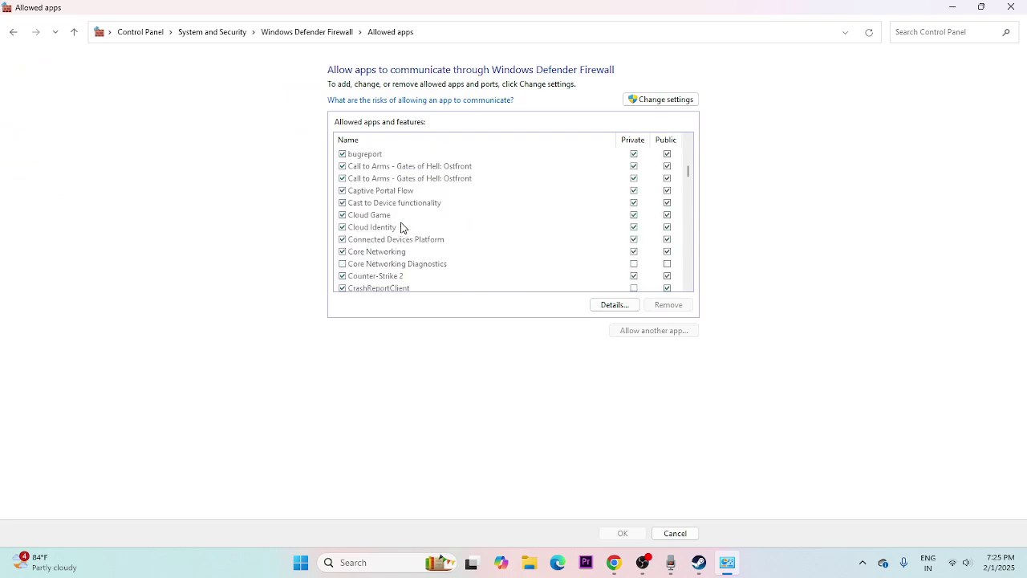
scroll(404, 227, down, 14)
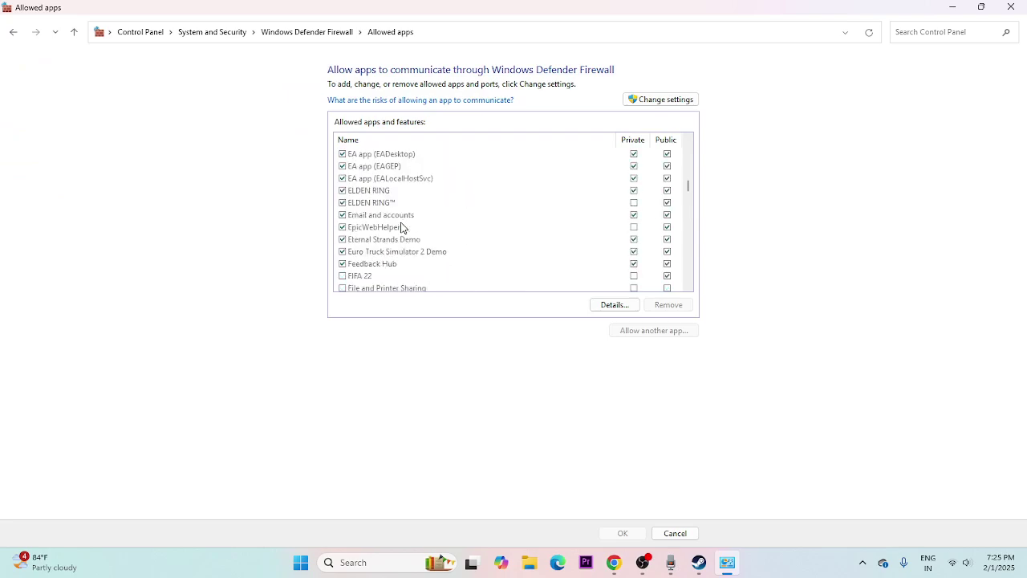
scroll(403, 227, down, 14)
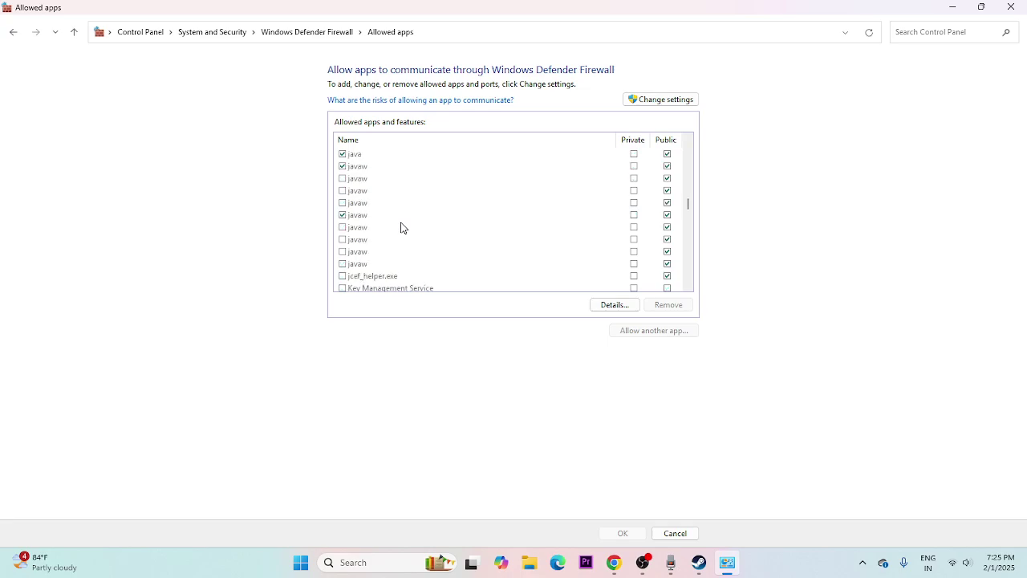
scroll(404, 227, down, 14)
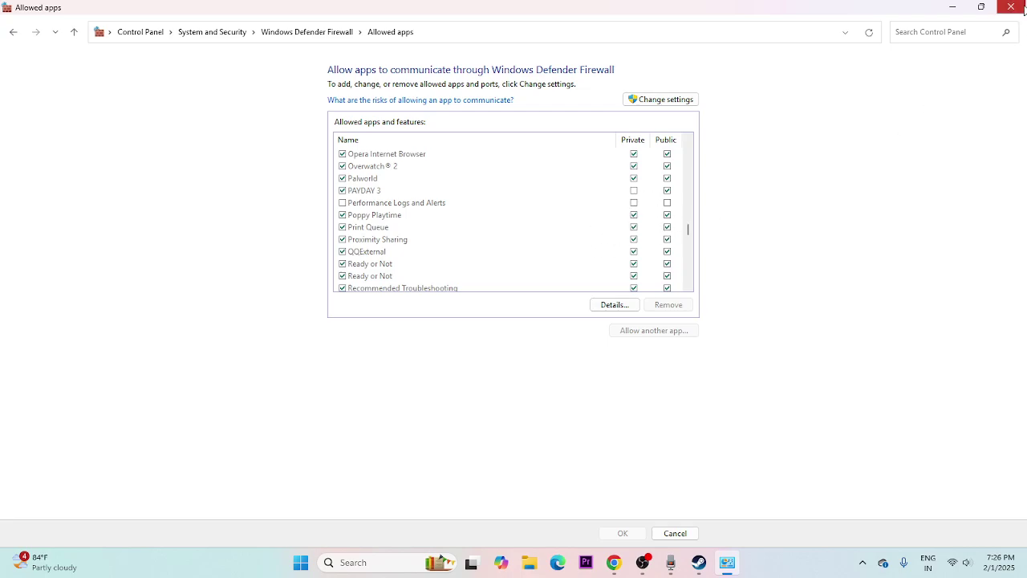
click(1010, 6)
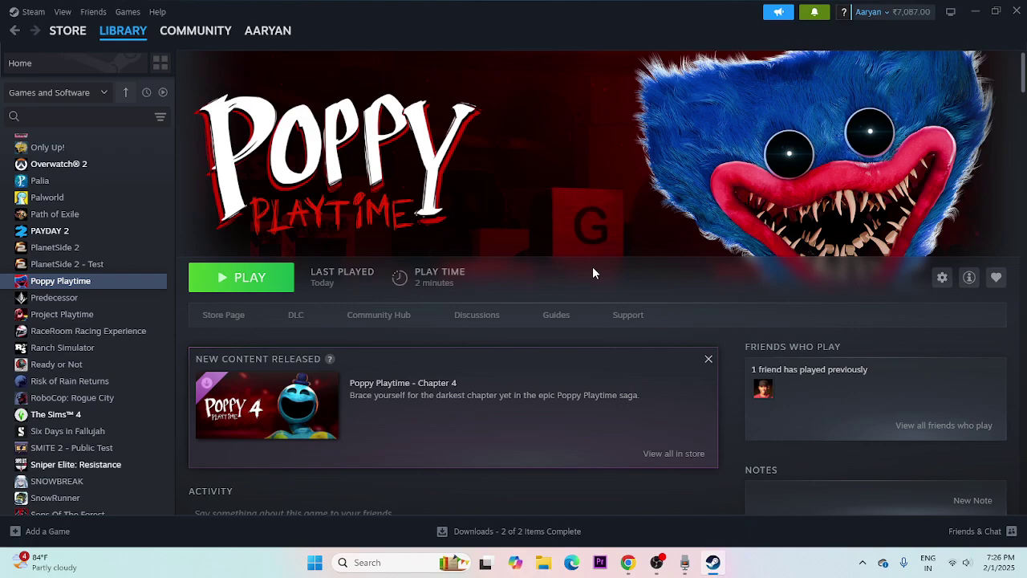
In System Configuration's Services, disable all non-Microsoft services, apply, and skip the restart.
click(365, 564)
text(system configuration)
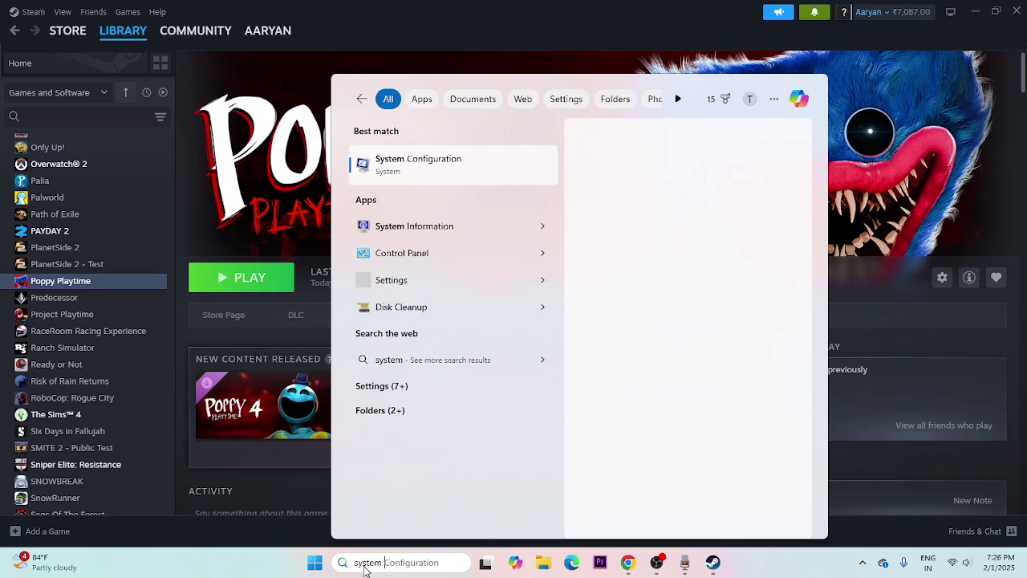
click(470, 164)
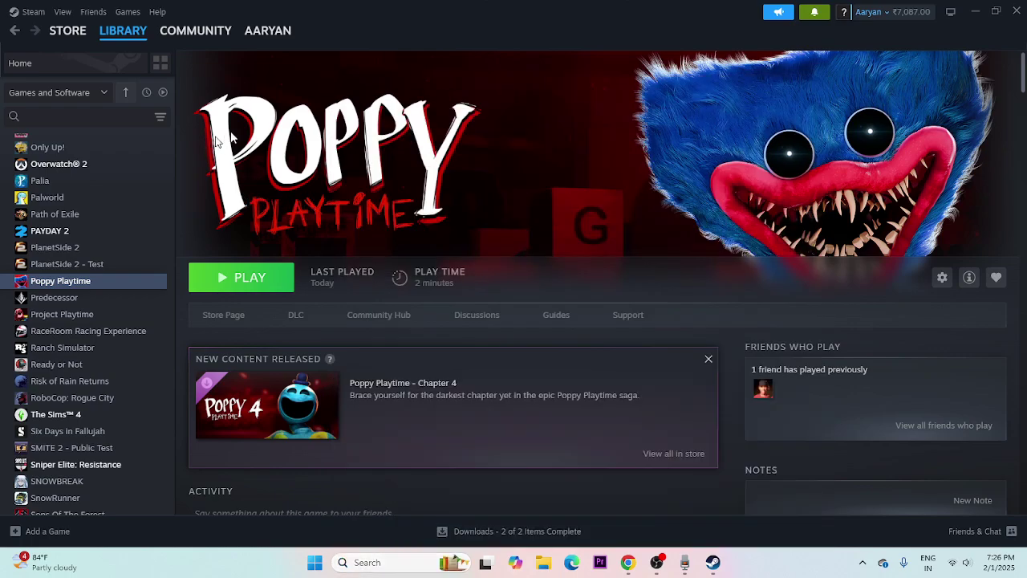
click(412, 181)
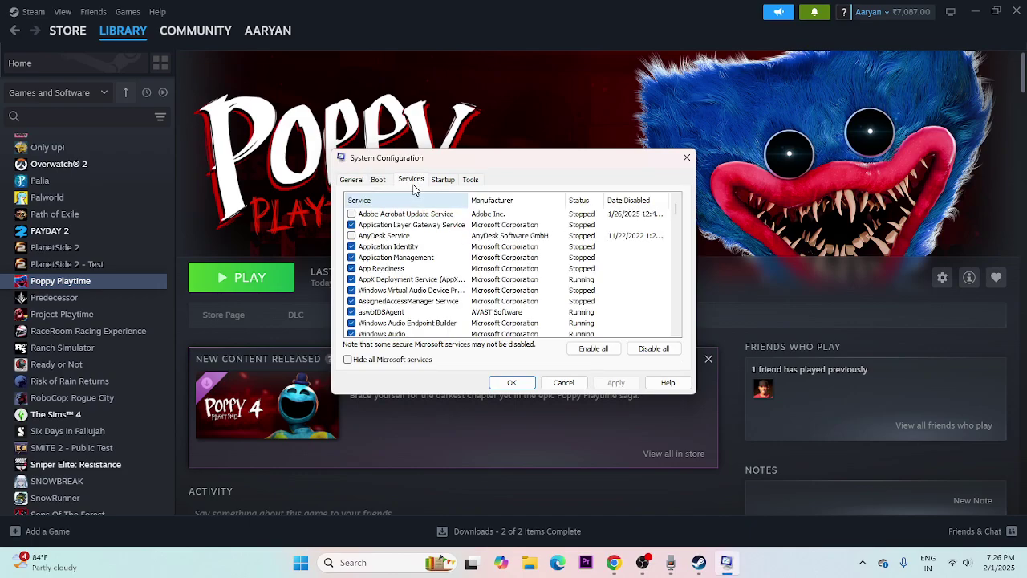
click(654, 348)
click(348, 360)
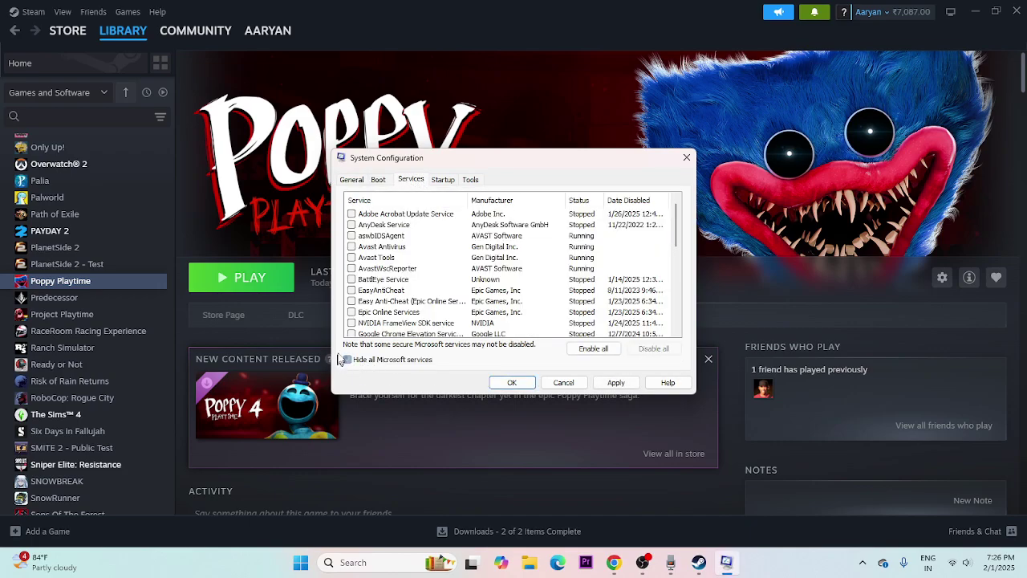
click(614, 383)
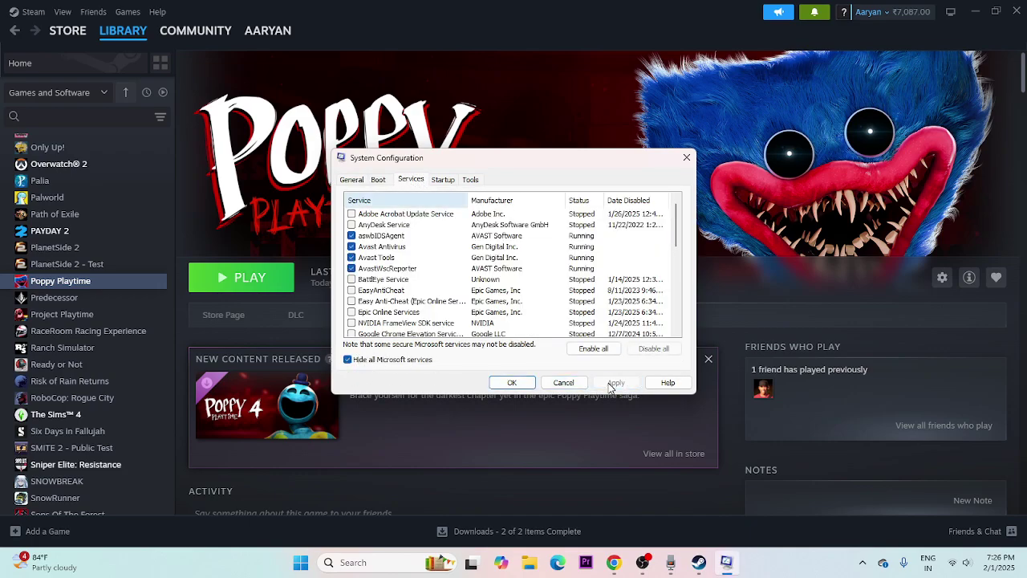
click(511, 383)
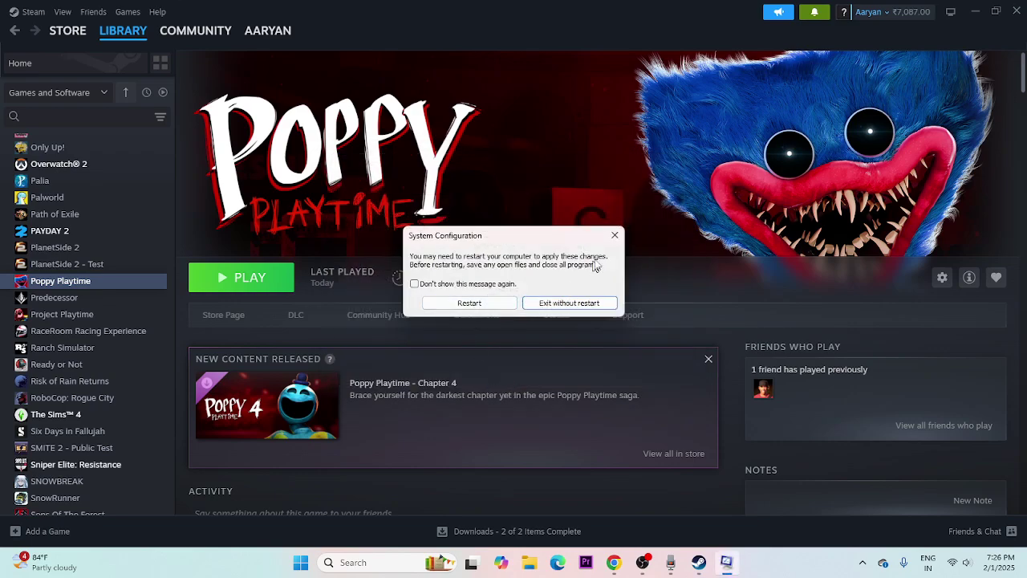
click(615, 237)
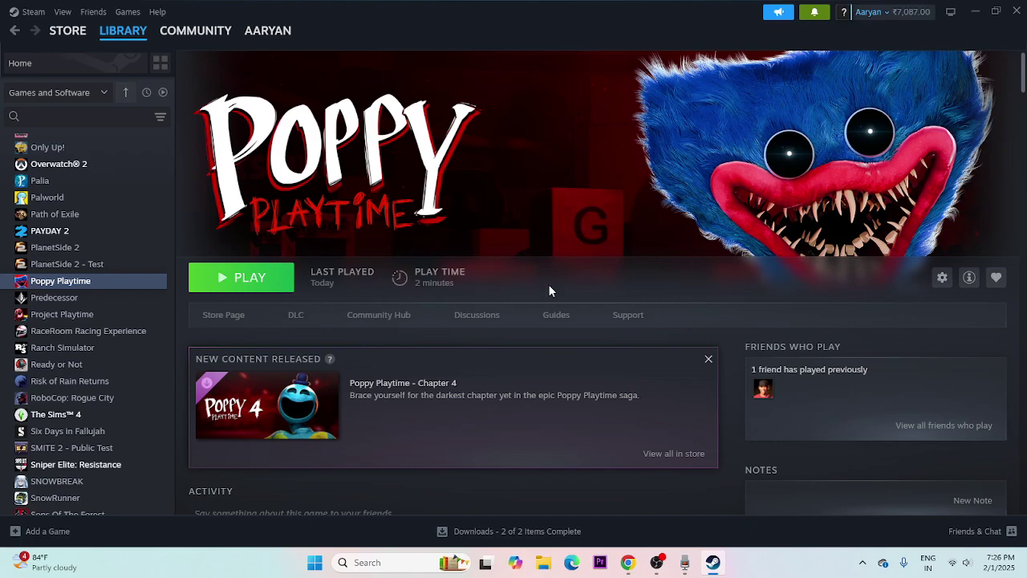
Turn off the Steam Overlay in Poppy Playtime's properties.
right_click(52, 282)
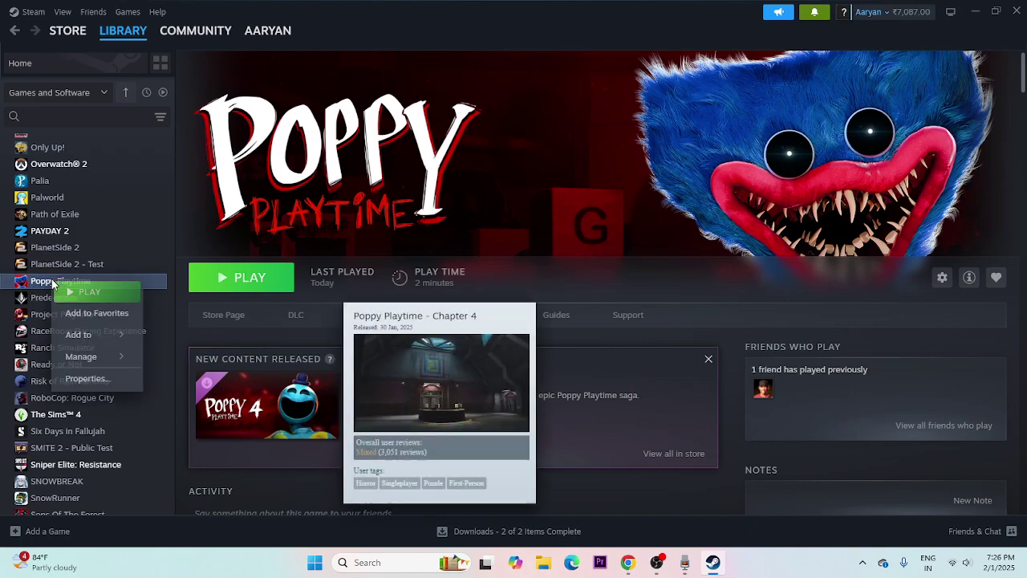
click(85, 378)
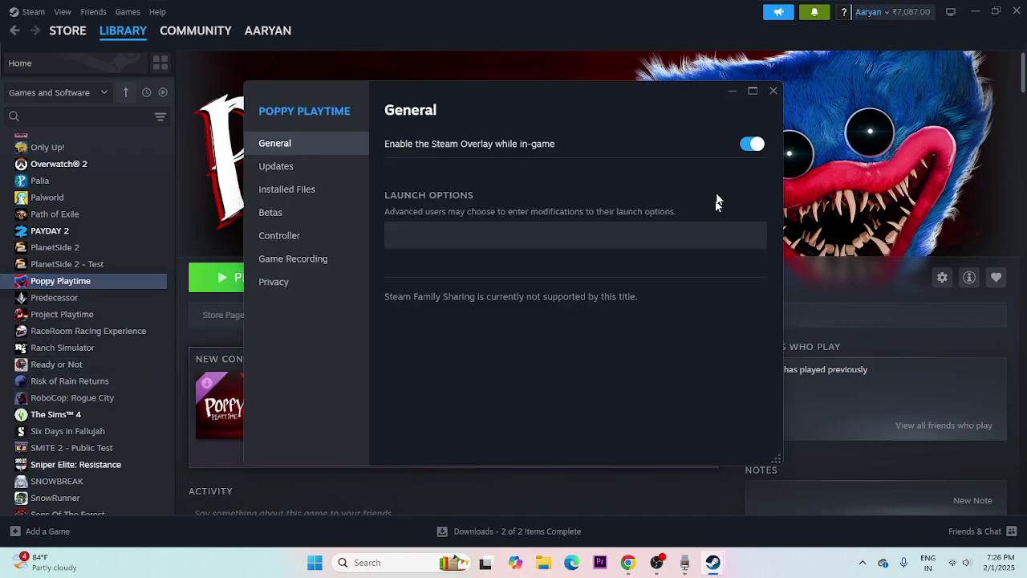
click(753, 147)
click(752, 146)
Delete the -d3d11 launch option and close the properties.
click(476, 241)
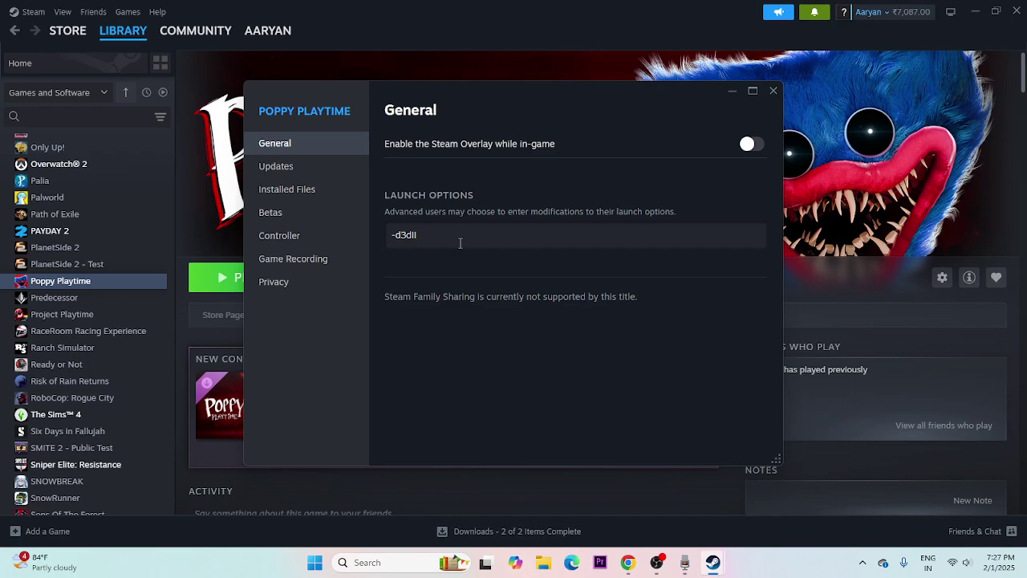
drag(443, 239, 387, 234)
key(BackSpace)
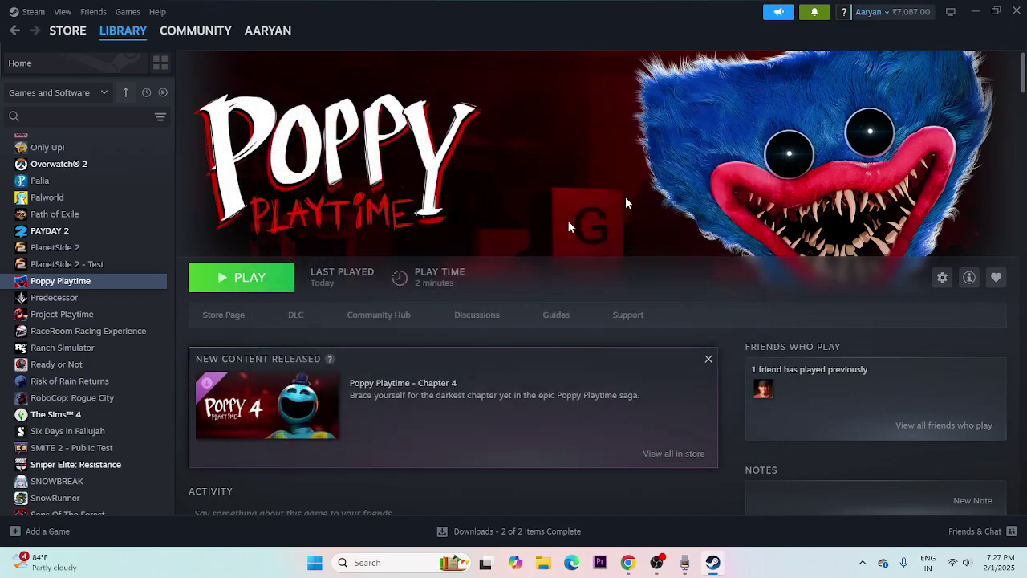
click(772, 92)
Open Task Manager maximized and end the Discord process.
right_click(314, 562)
click(318, 403)
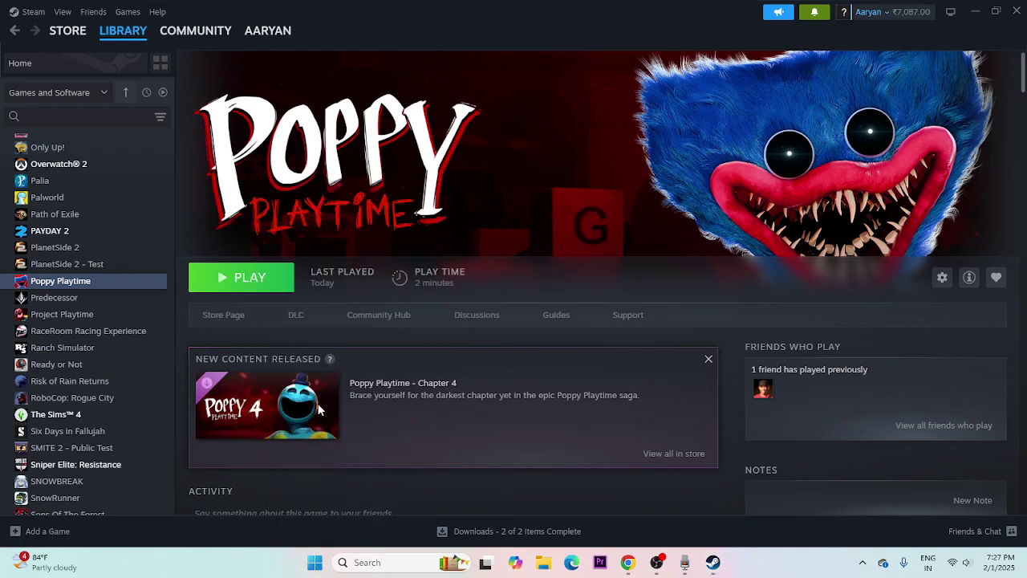
mouse_move(320, 409)
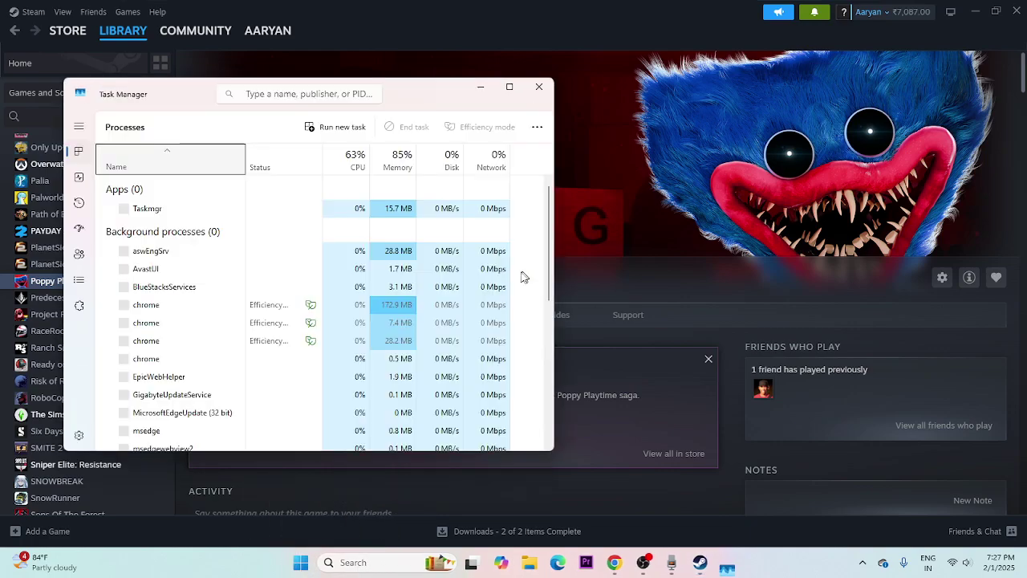
click(511, 88)
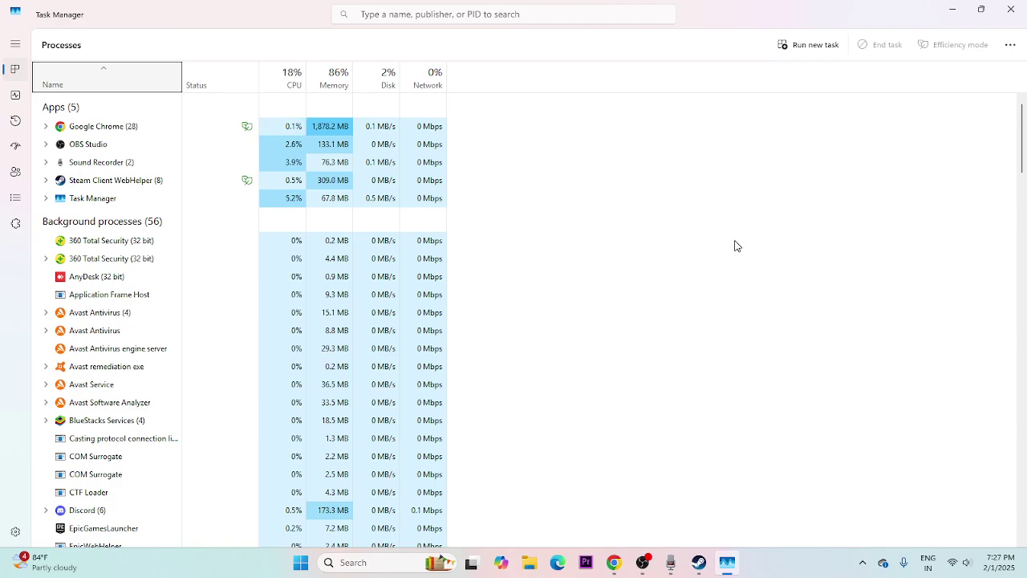
scroll(640, 192, down, 1)
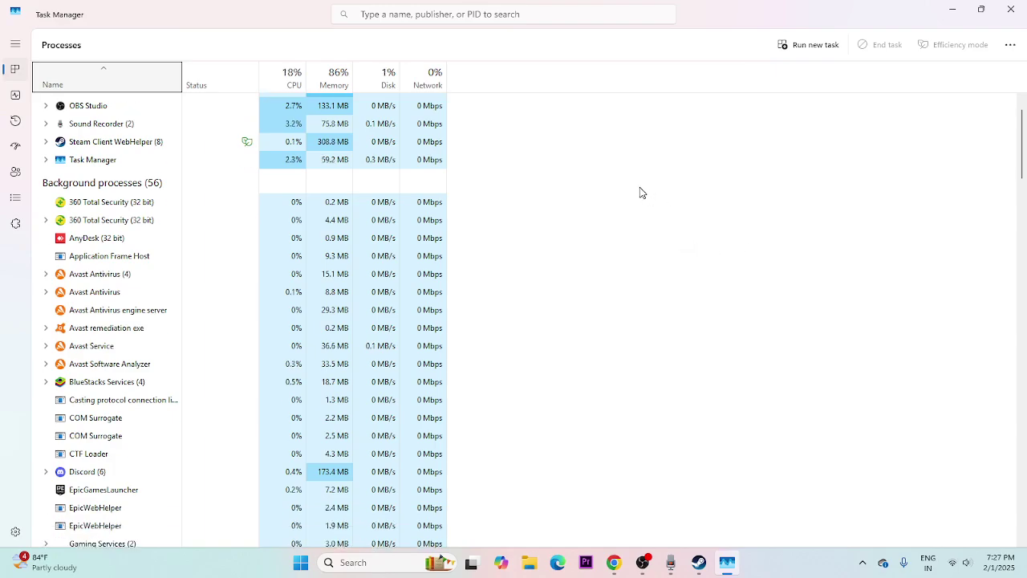
right_click(84, 475)
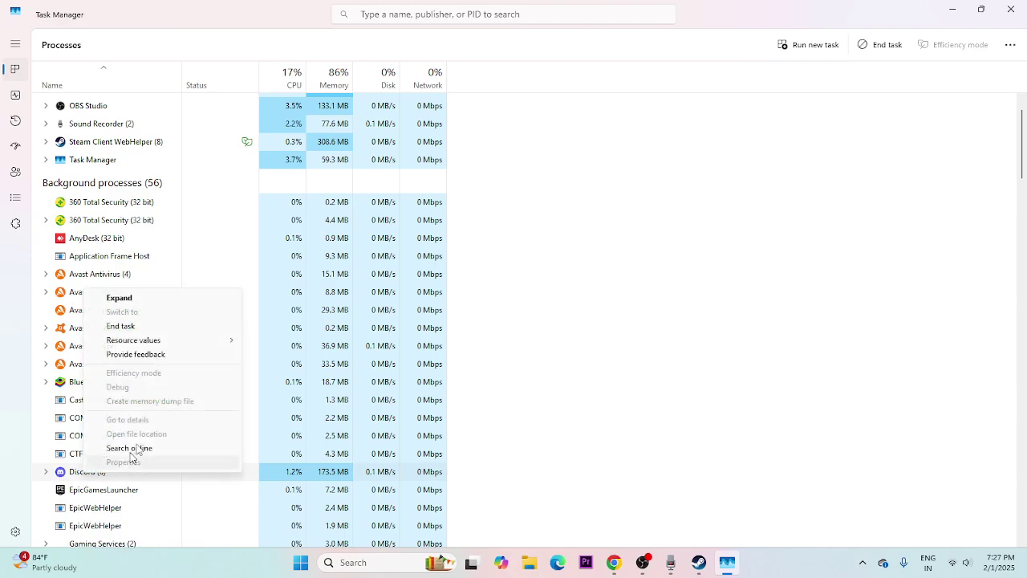
click(133, 329)
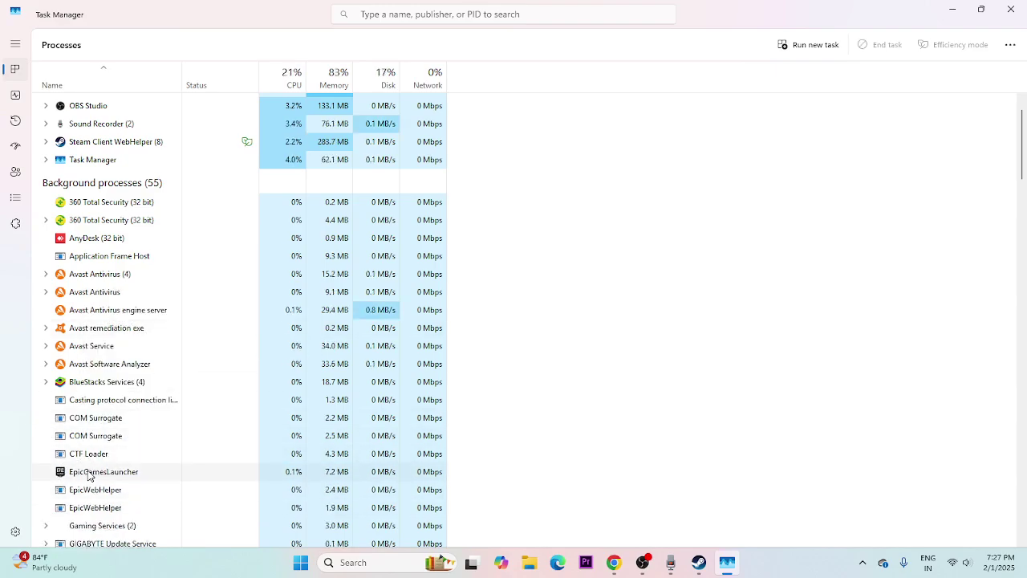
Try ending the EpicGamesLauncher process, then close Task Manager.
right_click(89, 474)
click(89, 474)
right_click(89, 474)
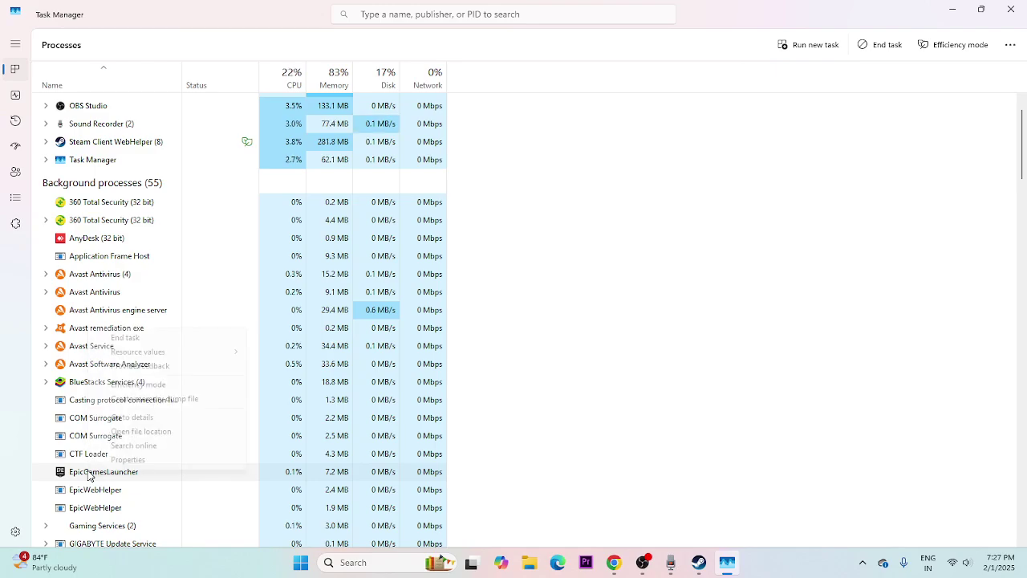
click(89, 474)
right_click(89, 473)
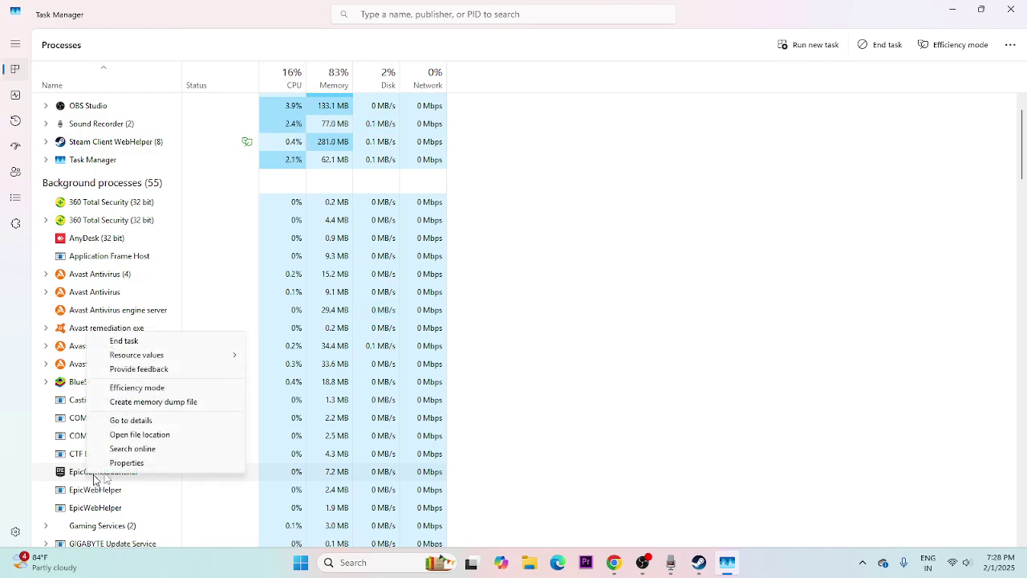
click(523, 449)
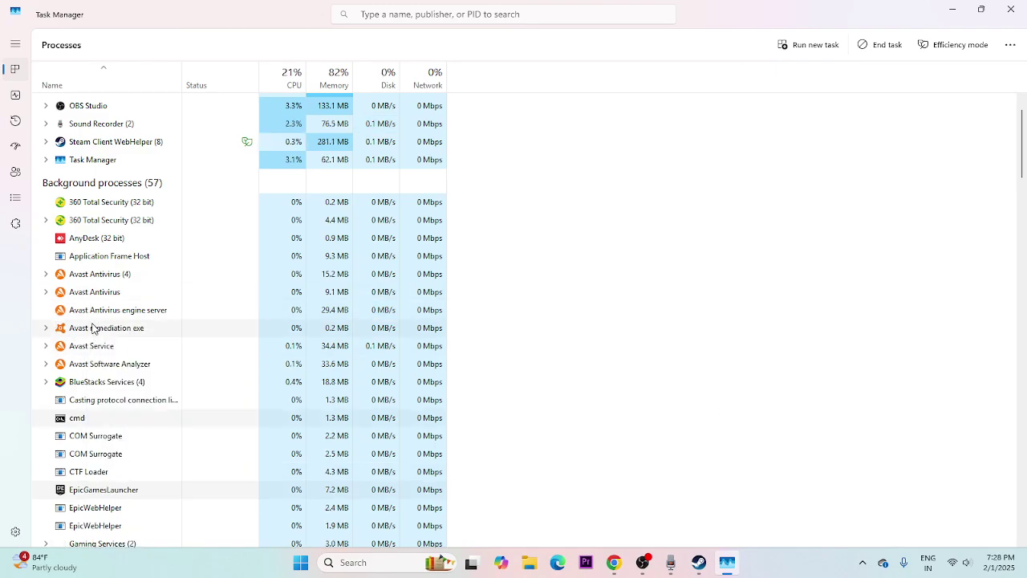
right_click(83, 472)
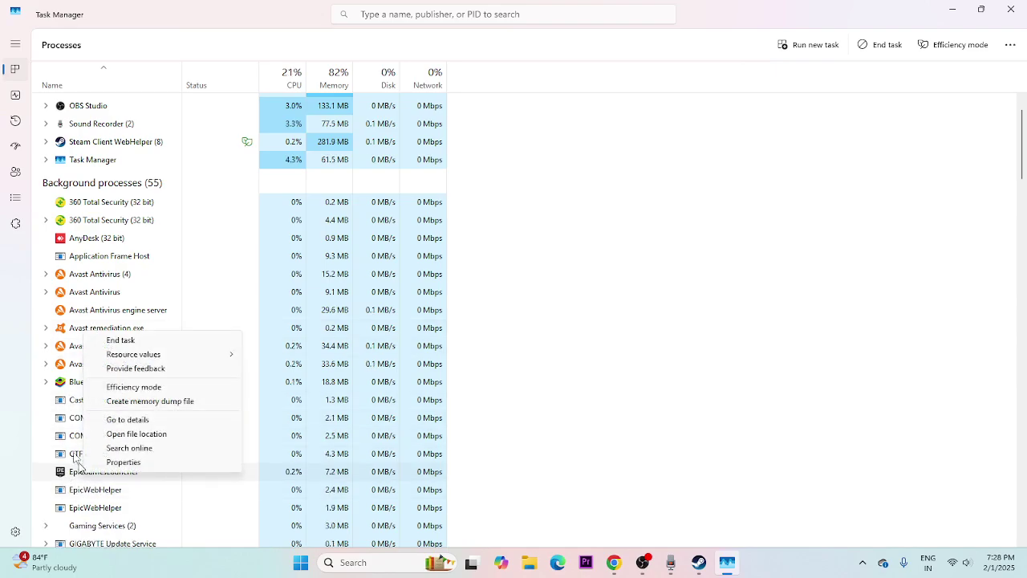
click(103, 485)
click(87, 384)
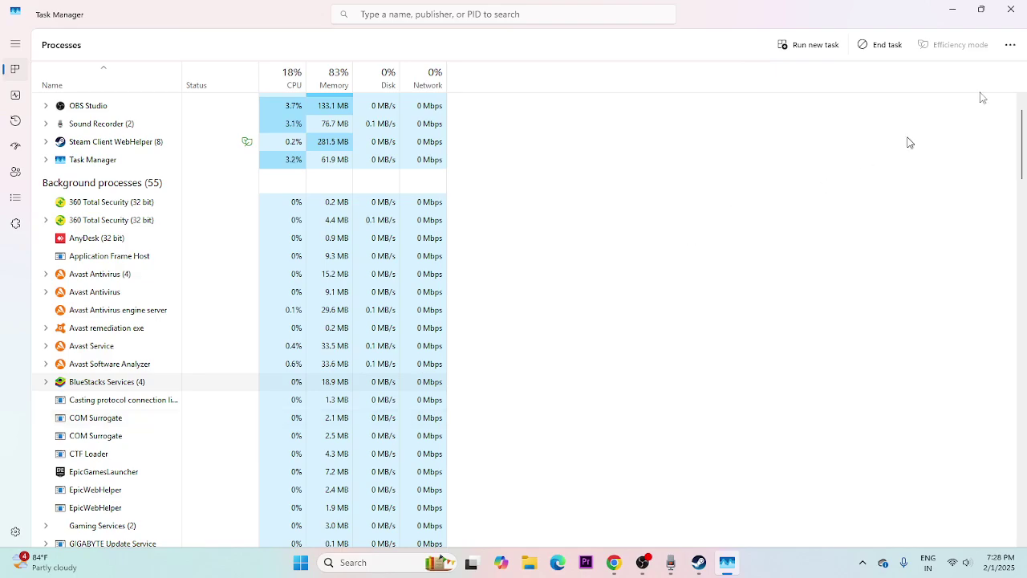
click(1017, 7)
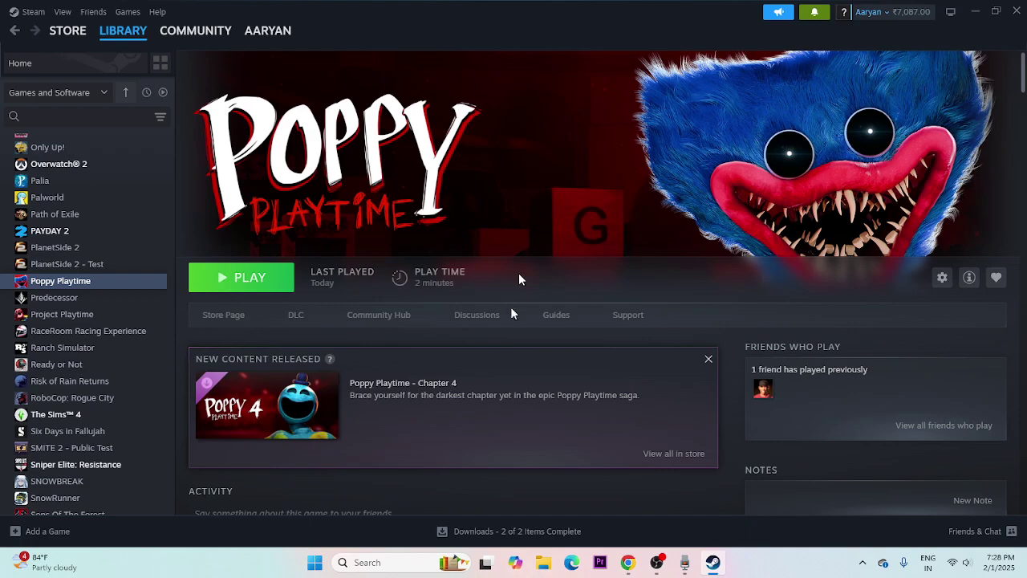
Open Graphics settings, add a desktop app, and browse to E:\SteamLibrary\steamapps\common.
click(379, 563)
text(GRAPHIC)
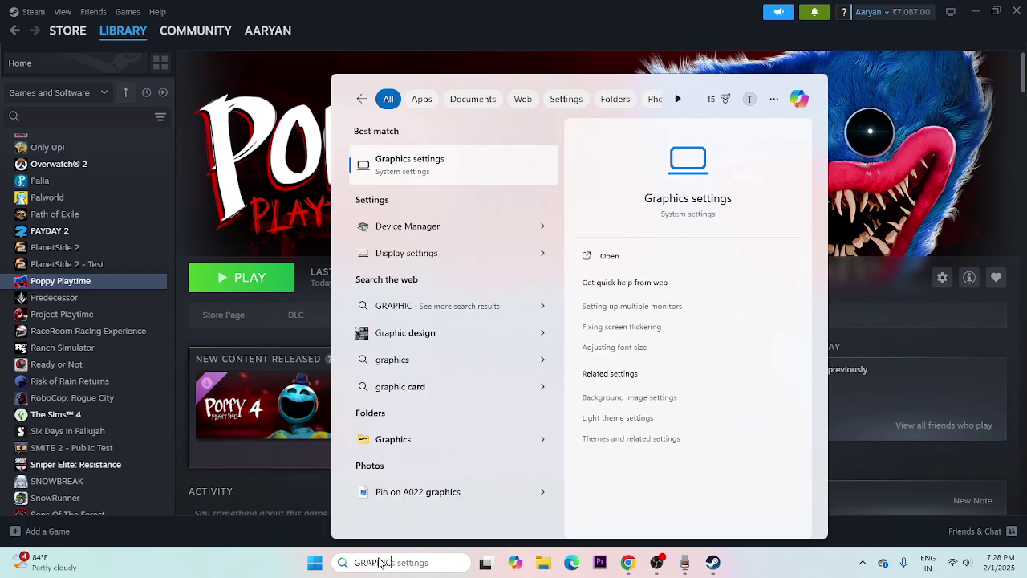
click(446, 177)
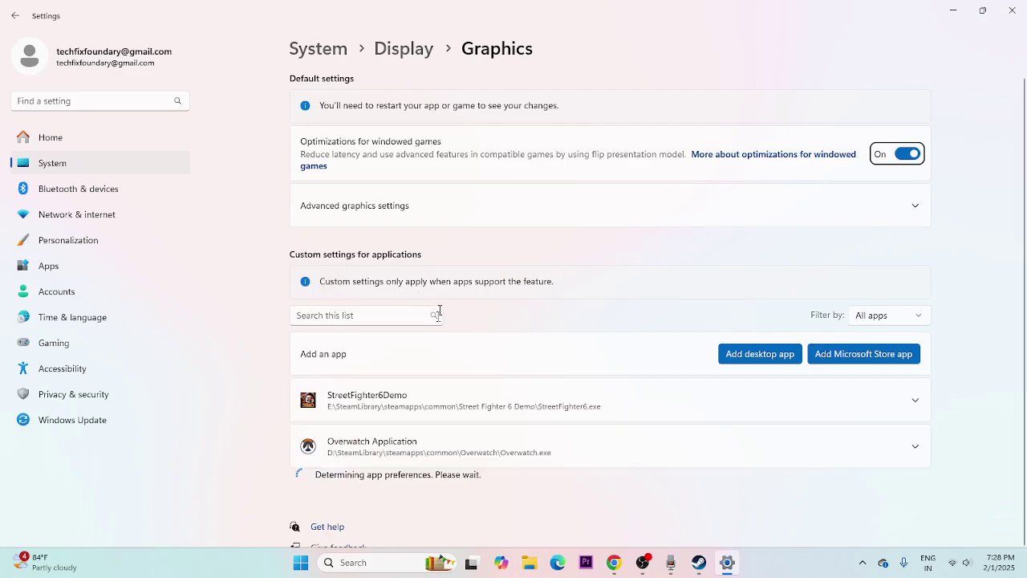
click(745, 359)
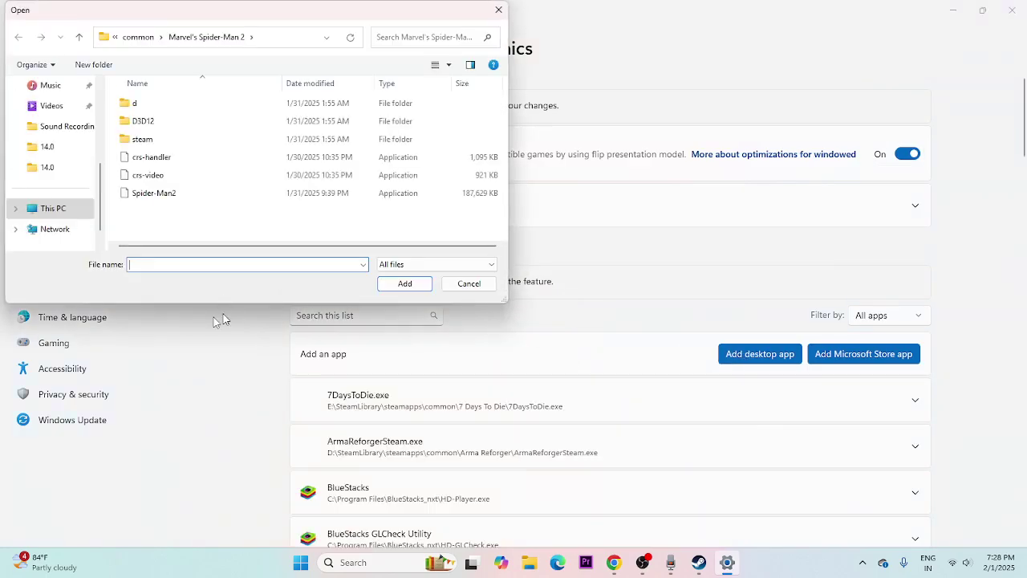
click(65, 209)
double_click(202, 150)
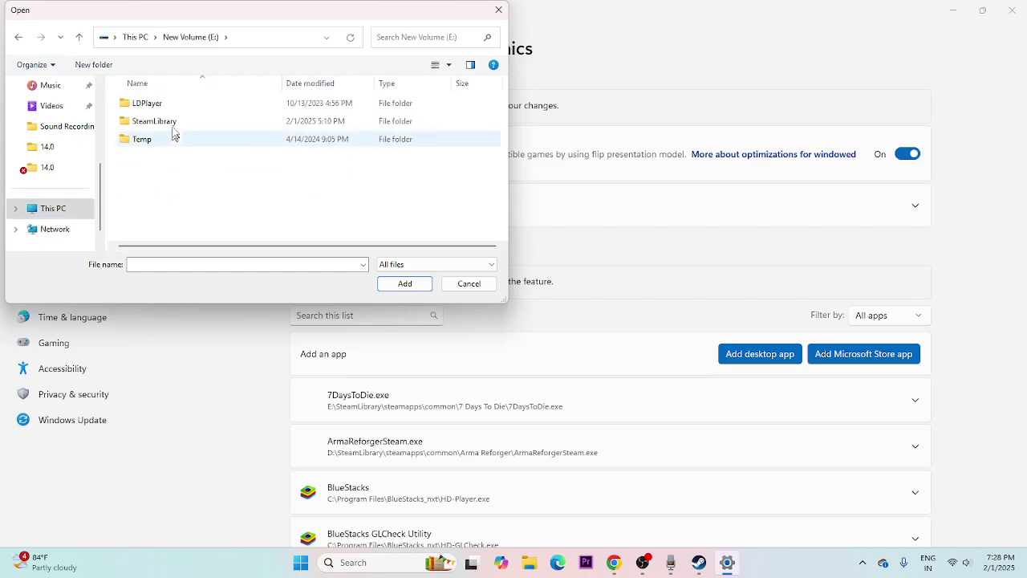
double_click(174, 124)
double_click(158, 109)
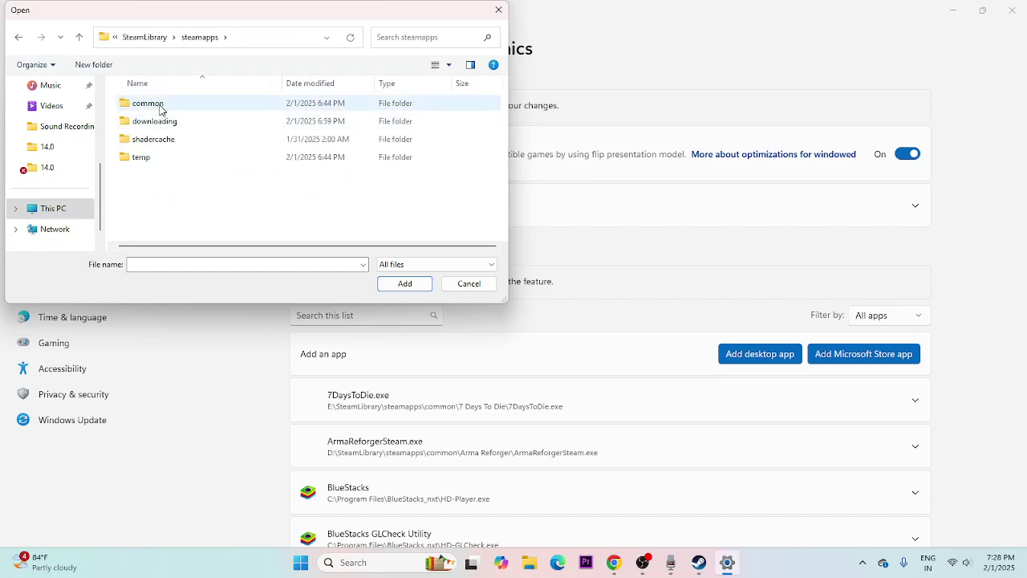
double_click(160, 107)
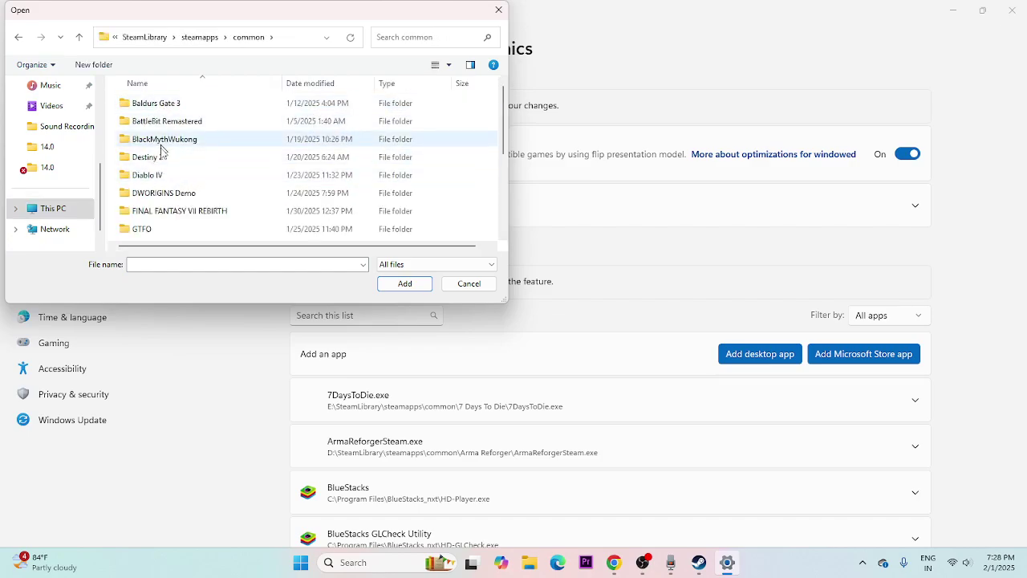
Add PlaytimeLauncher-Win64-Shipping from Poppy Playtime's PlaytimeLauncher\Binaries\Win64 folder.
scroll(170, 160, down, 1)
scroll(170, 165, down, 2)
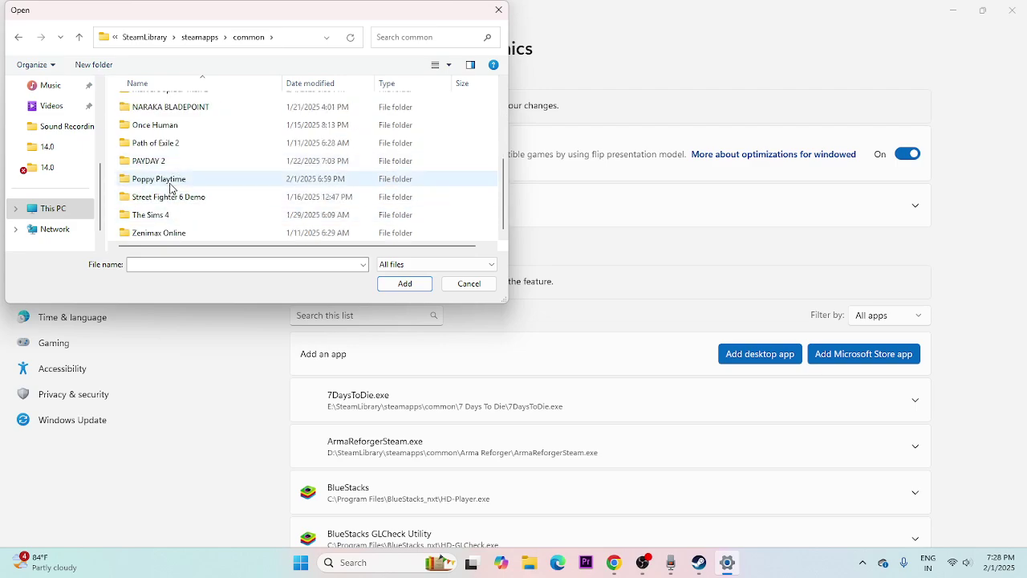
double_click(170, 178)
double_click(164, 105)
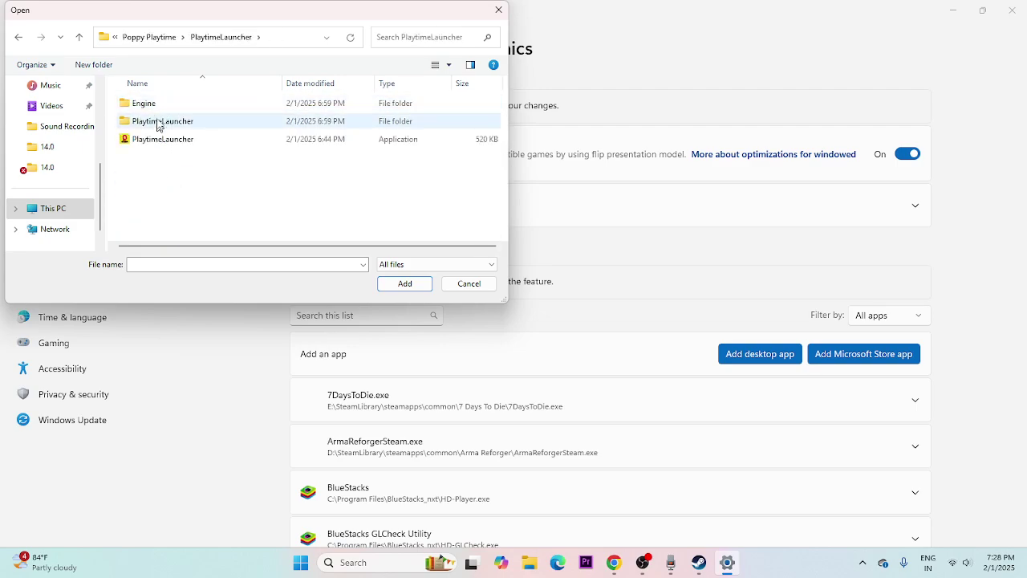
double_click(158, 122)
double_click(142, 105)
click(152, 107)
double_click(152, 106)
click(158, 121)
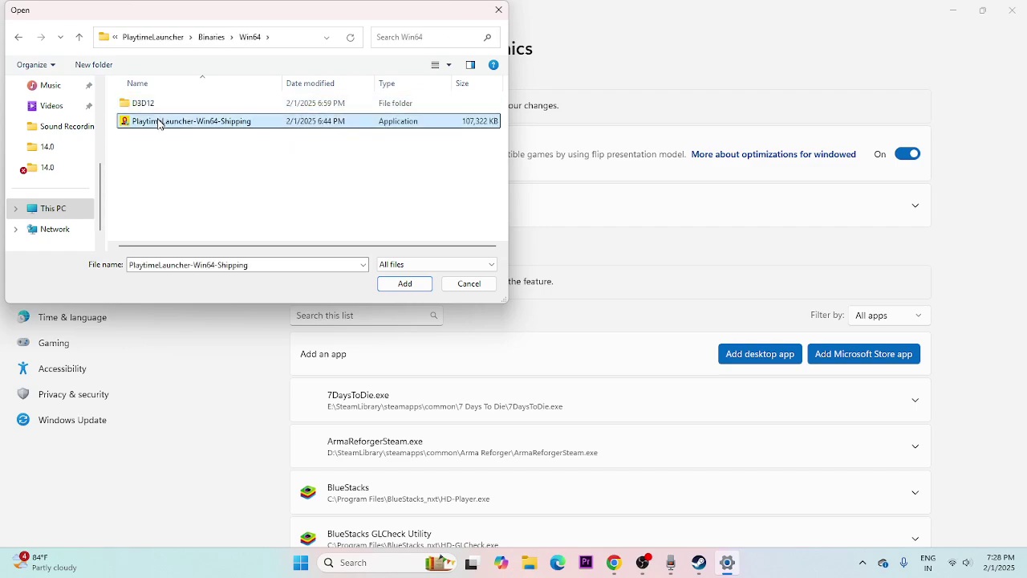
click(389, 287)
scroll(633, 318, down, 6)
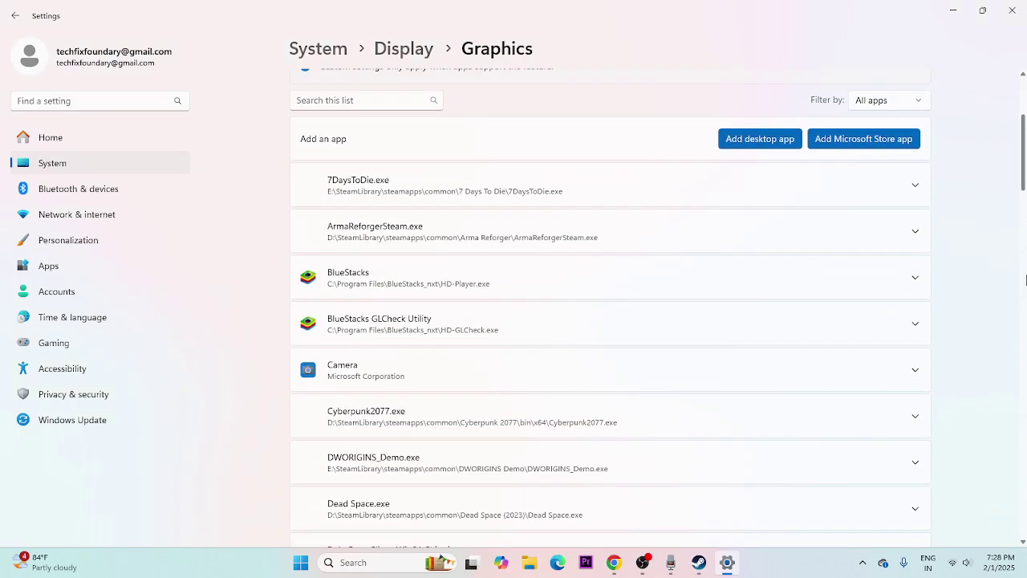
Set UnrealGame's GPU preference to High Performance (NVIDIA GeForce GTX 1650 SUPER) and close Settings.
scroll(1026, 279, down, 7)
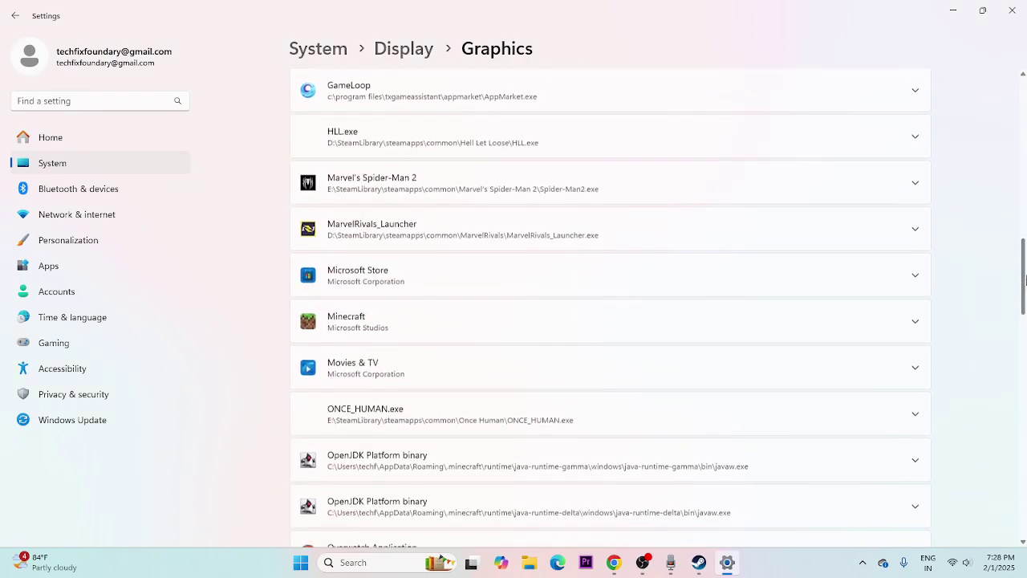
scroll(1025, 278, down, 6)
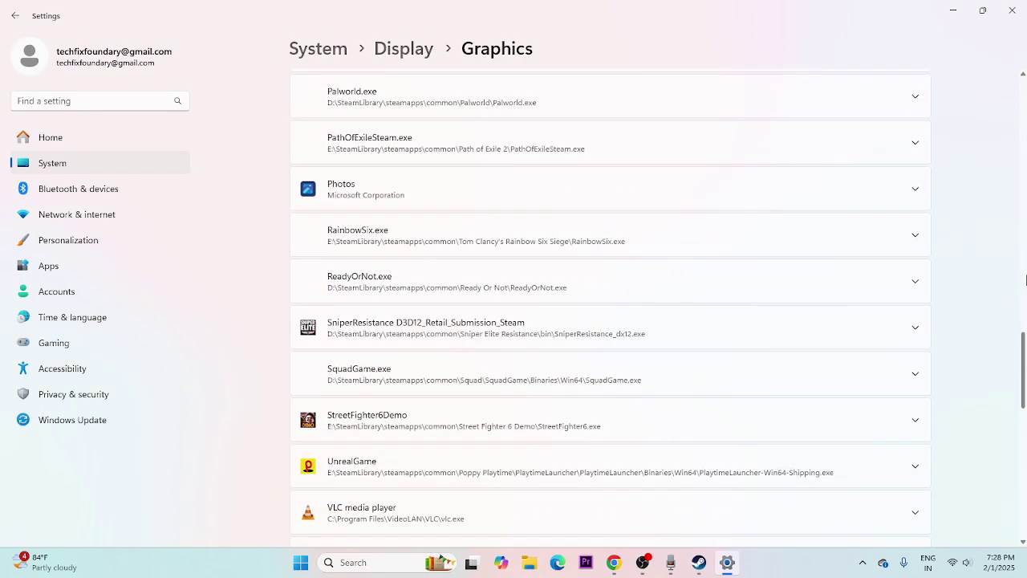
scroll(1025, 278, down, 1)
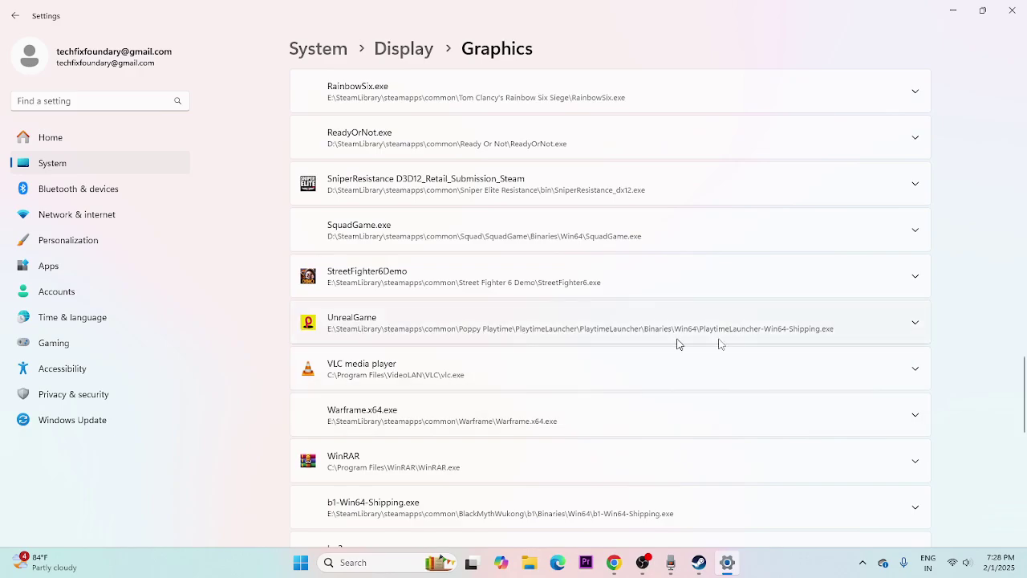
click(923, 325)
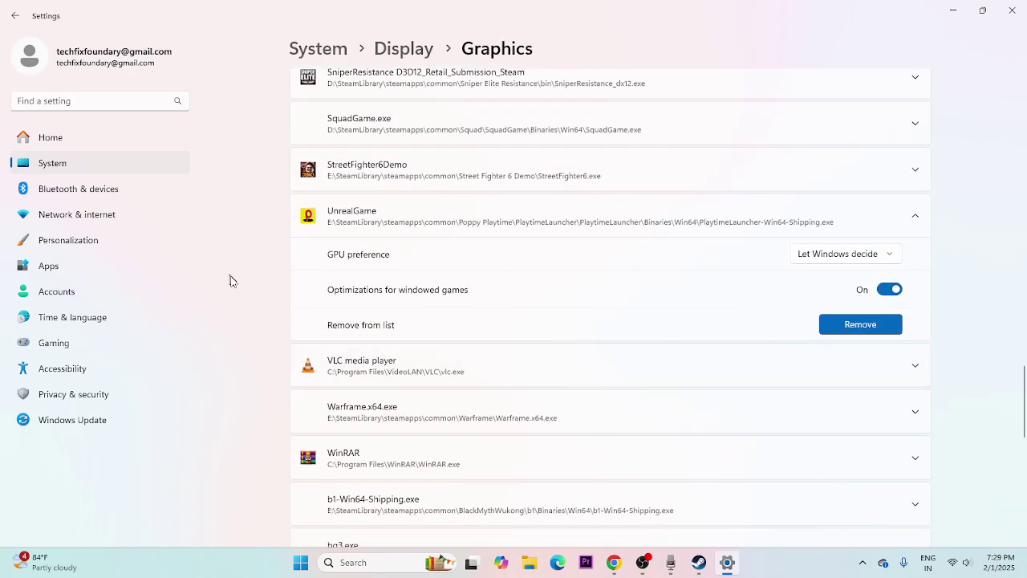
click(869, 260)
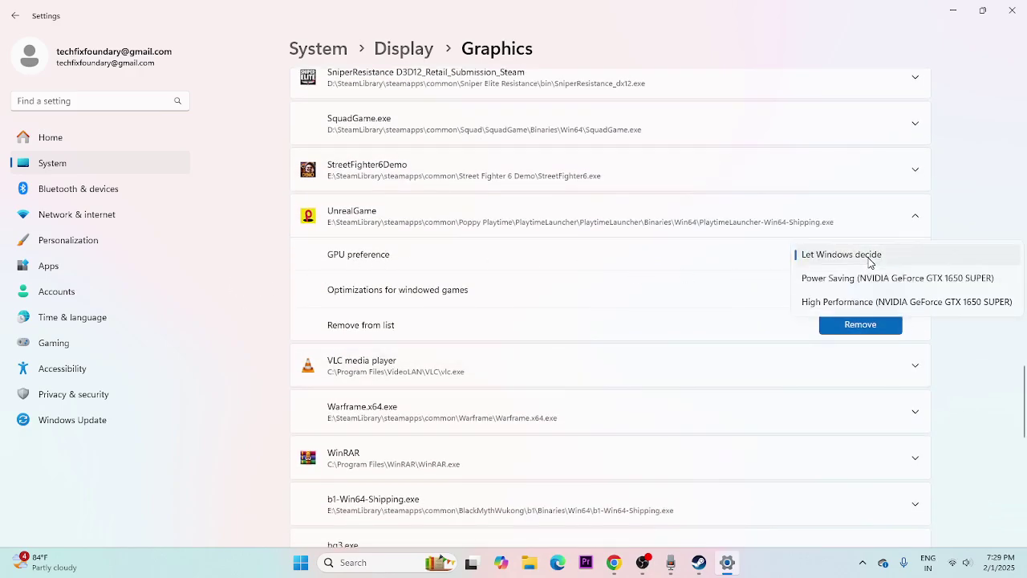
click(830, 303)
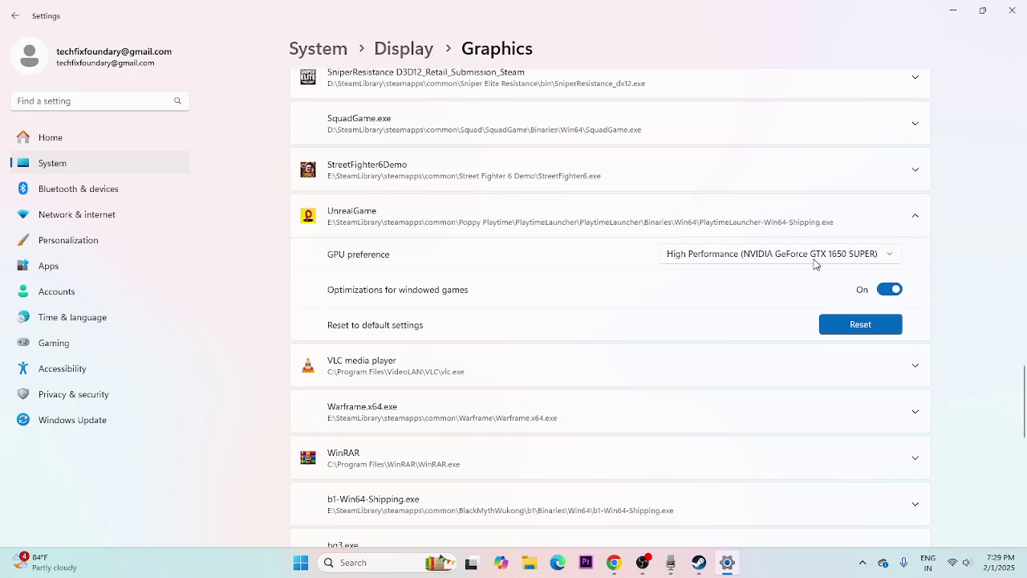
click(1011, 10)
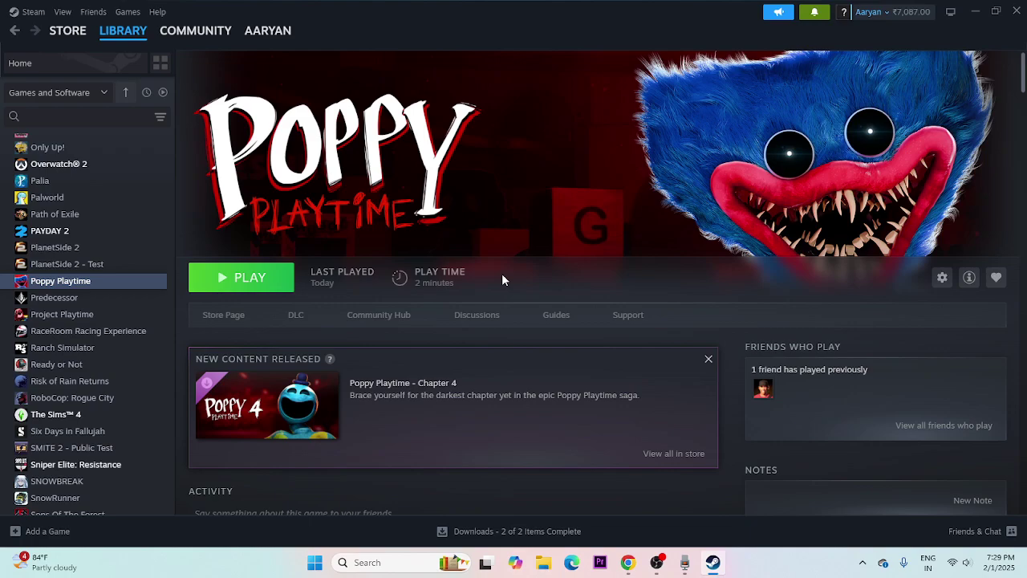
From advanced system settings, open Virtual Memory, turn off automatic paging, and give drive E: Custom size.
click(353, 564)
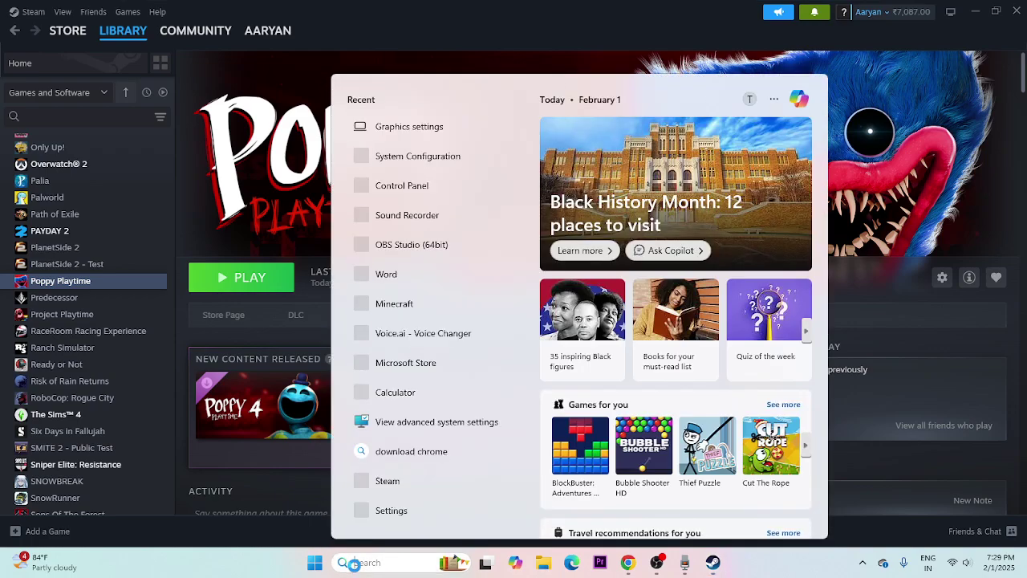
text(vIEW)
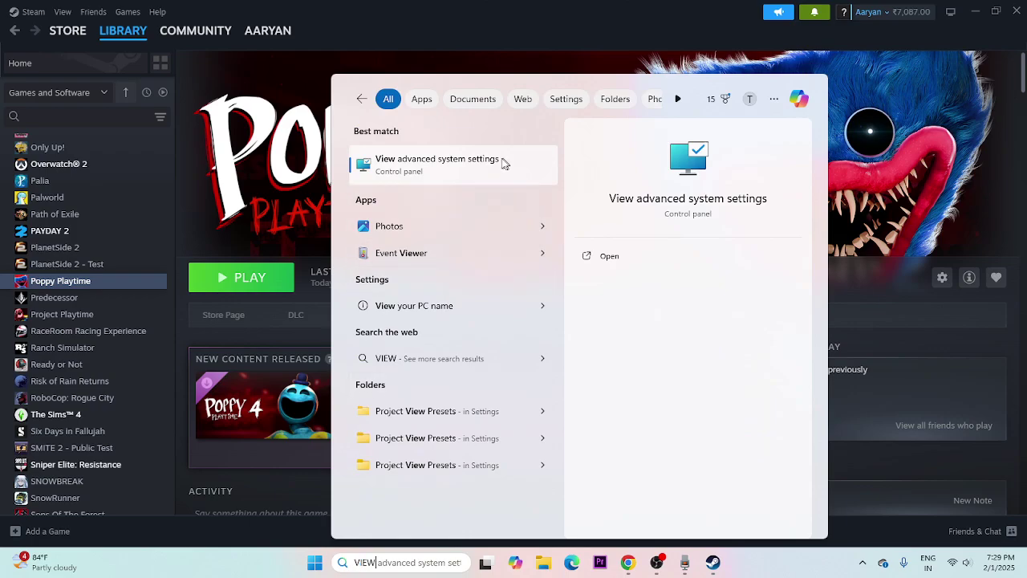
click(502, 160)
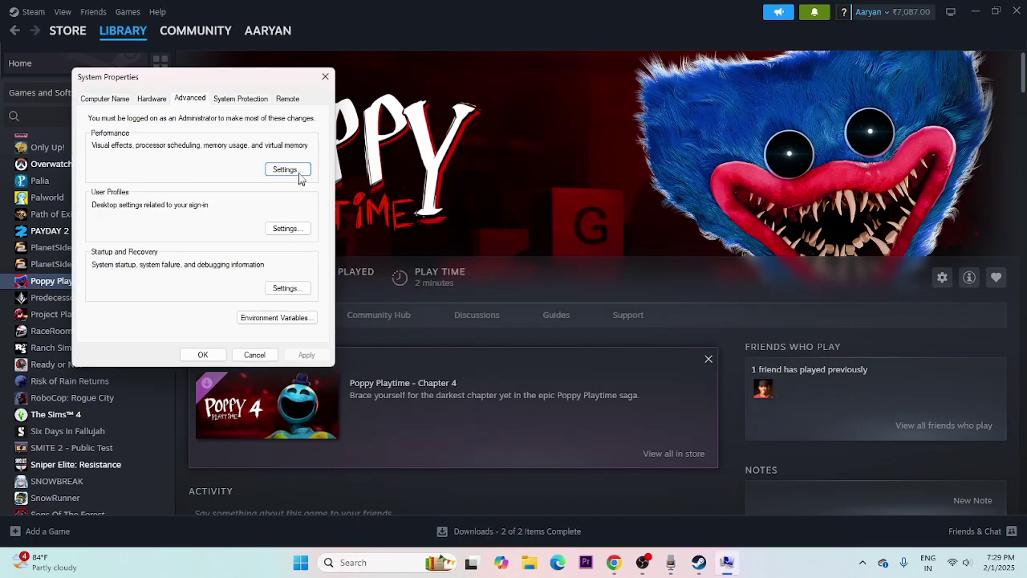
click(286, 170)
click(169, 150)
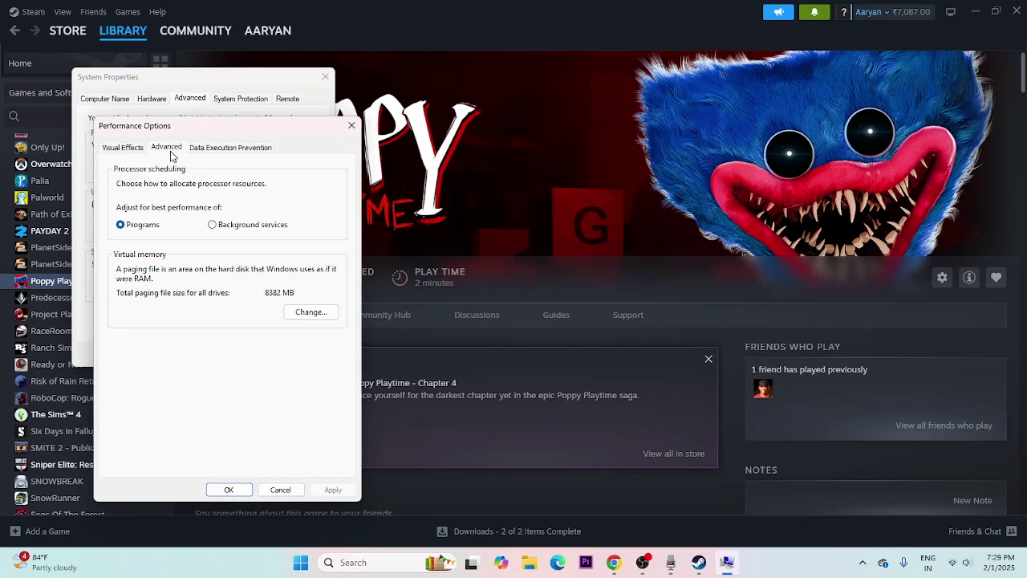
click(309, 312)
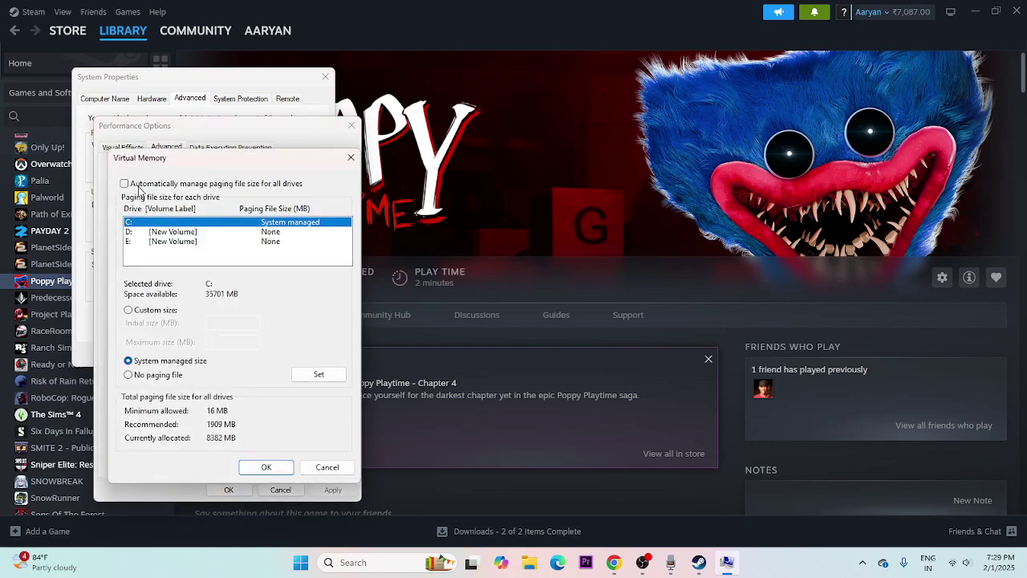
click(131, 241)
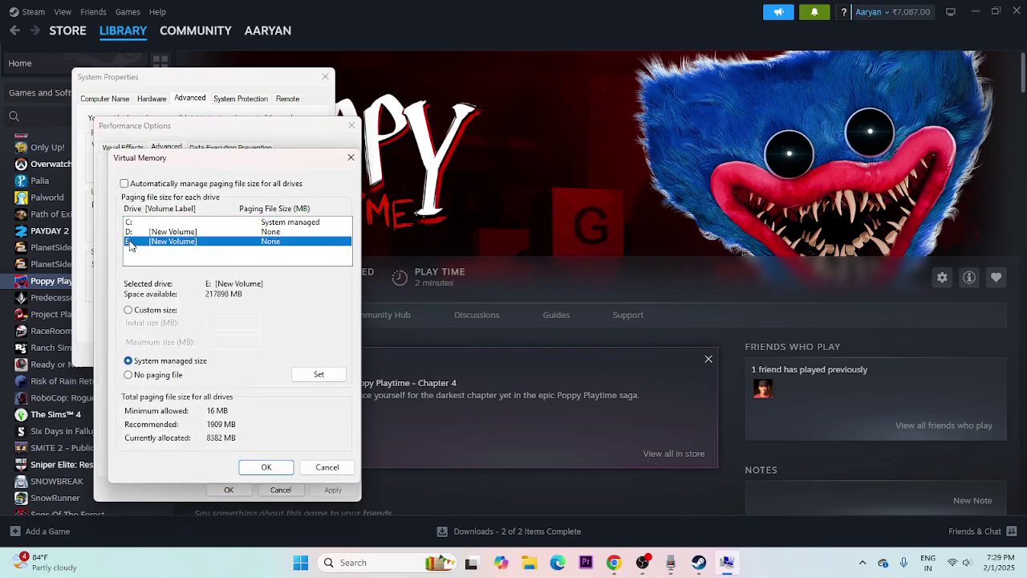
click(128, 312)
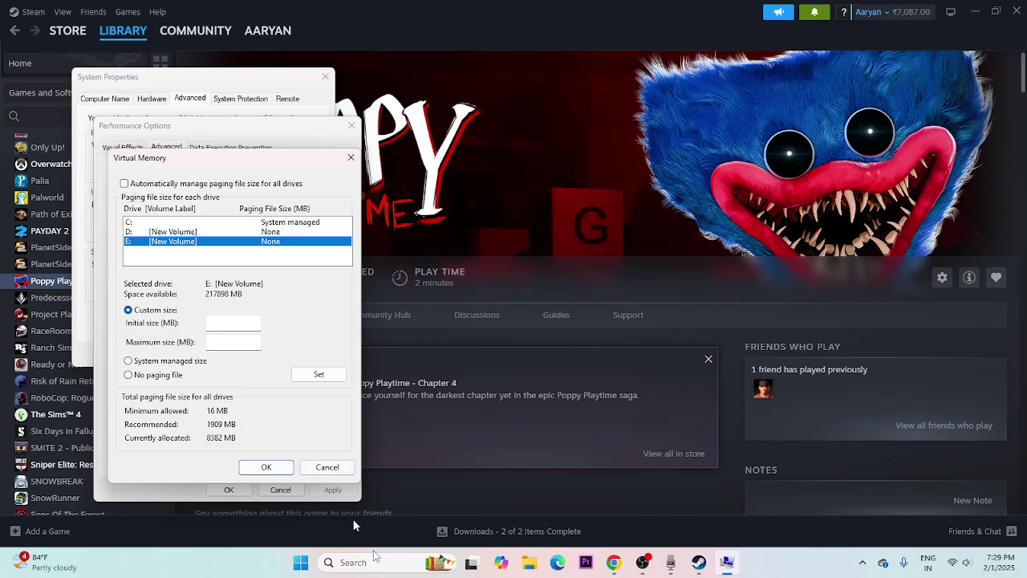
click(389, 564)
Launch Calculator and compute 16 × 1024 = 16,384.
text(CAL)
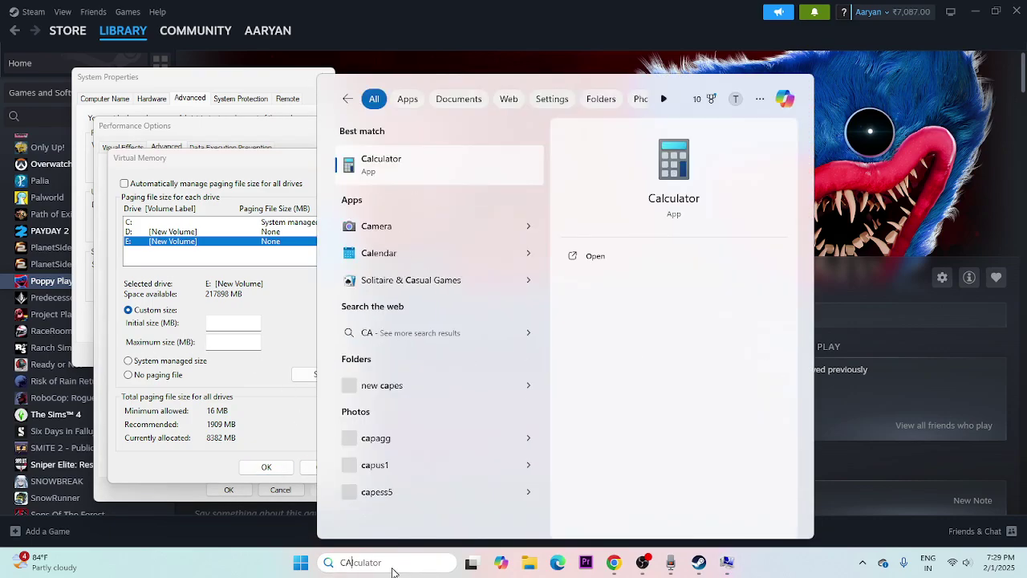
click(414, 169)
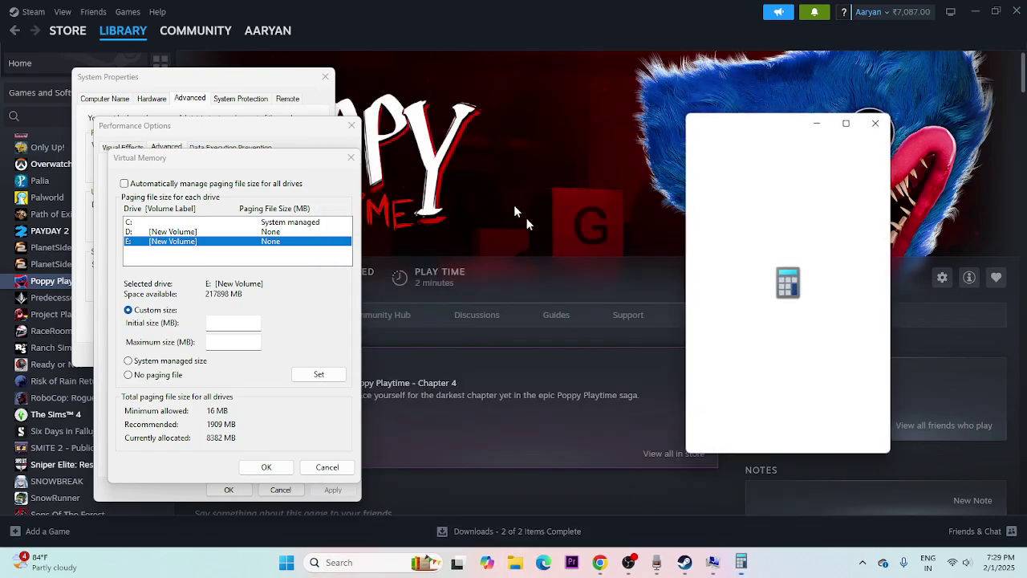
click(712, 403)
click(803, 372)
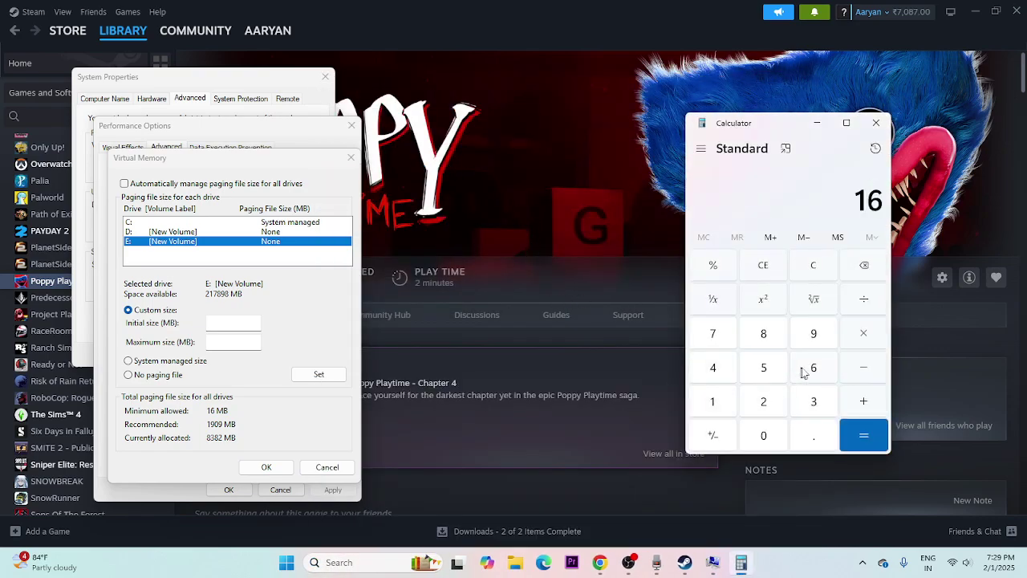
click(857, 337)
click(729, 403)
click(763, 436)
click(763, 401)
click(713, 367)
click(864, 438)
Multiply 16,384 by 1.5 and paste the 24,576 result as E:'s initial paging size.
click(868, 339)
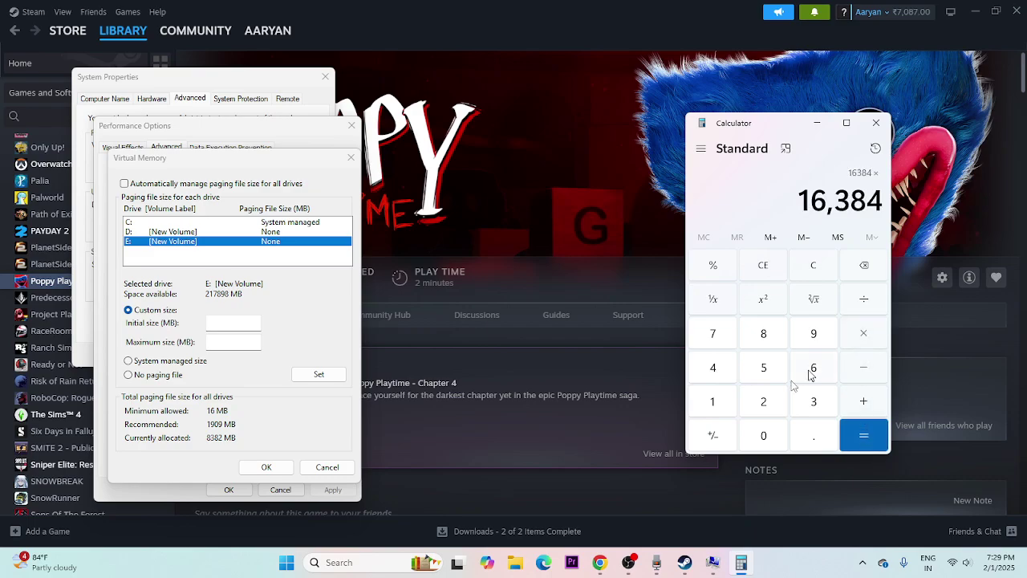
click(723, 411)
click(805, 441)
click(763, 368)
click(863, 435)
drag(794, 200, 883, 200)
right_click(880, 204)
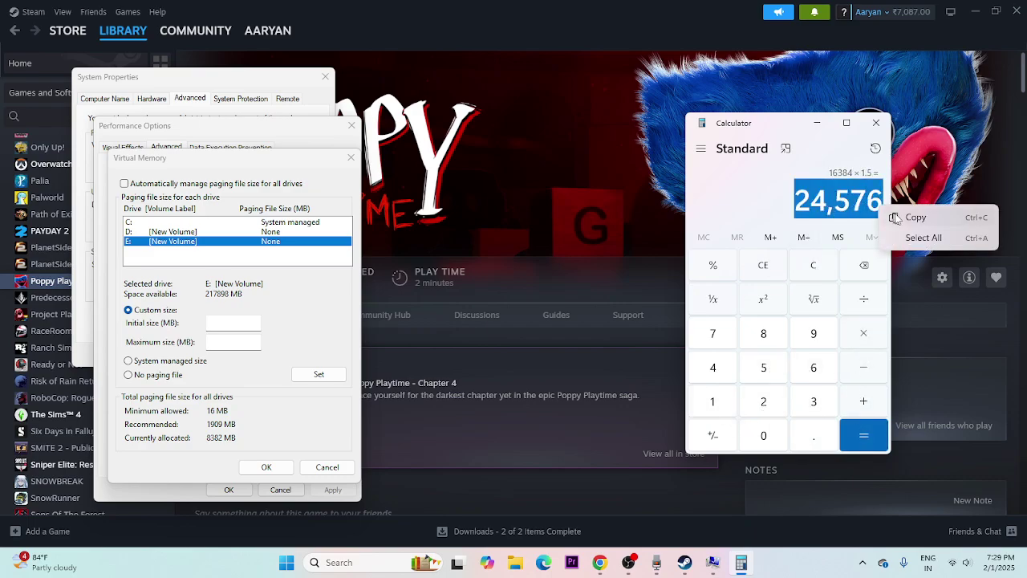
click(907, 213)
right_click(228, 322)
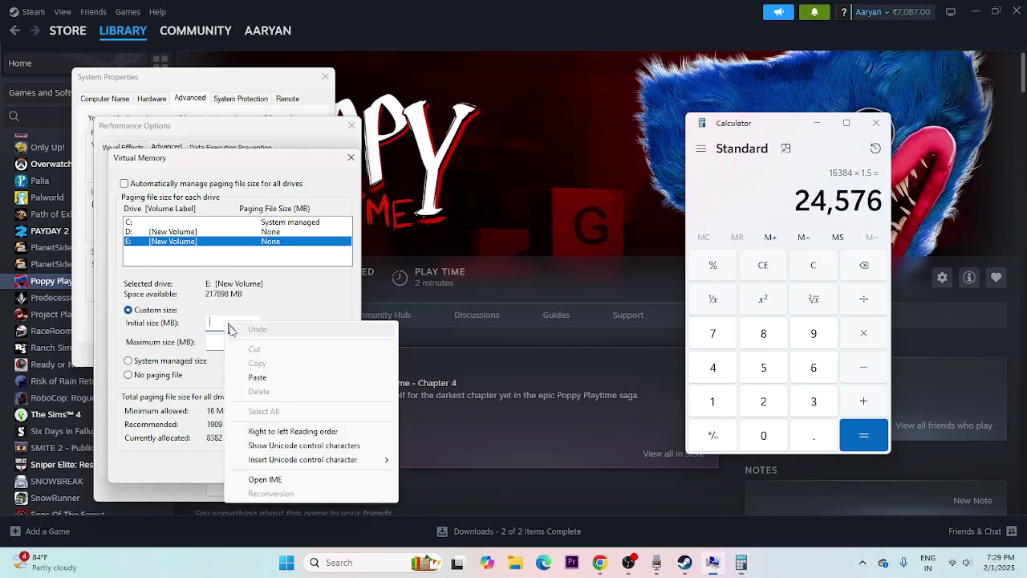
click(257, 376)
Recalculate 16 × 1024 × 3 in Calculator to get 49,152 for the maximum size.
click(210, 341)
click(751, 268)
click(715, 406)
click(793, 374)
click(713, 403)
click(758, 437)
click(763, 403)
click(722, 382)
click(813, 435)
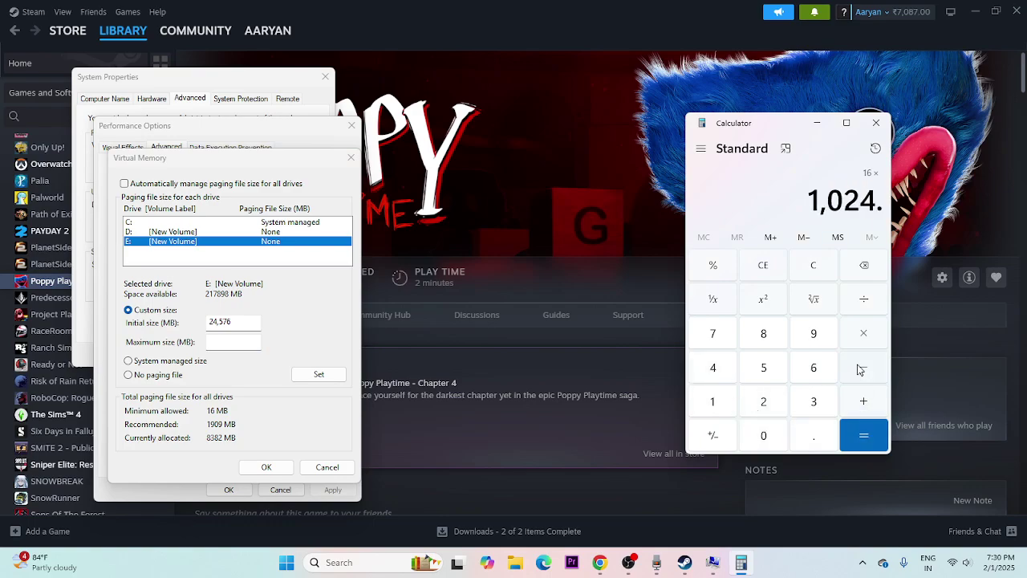
click(863, 335)
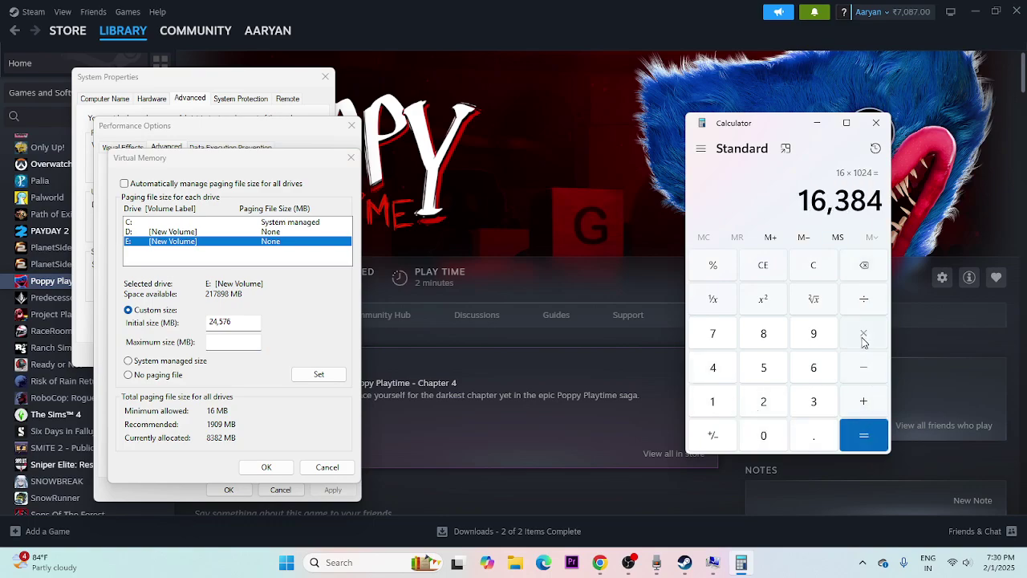
click(813, 405)
click(862, 433)
Paste 49,152 as the maximum paging size, apply it, and close System Properties and Calculator.
drag(799, 200, 883, 201)
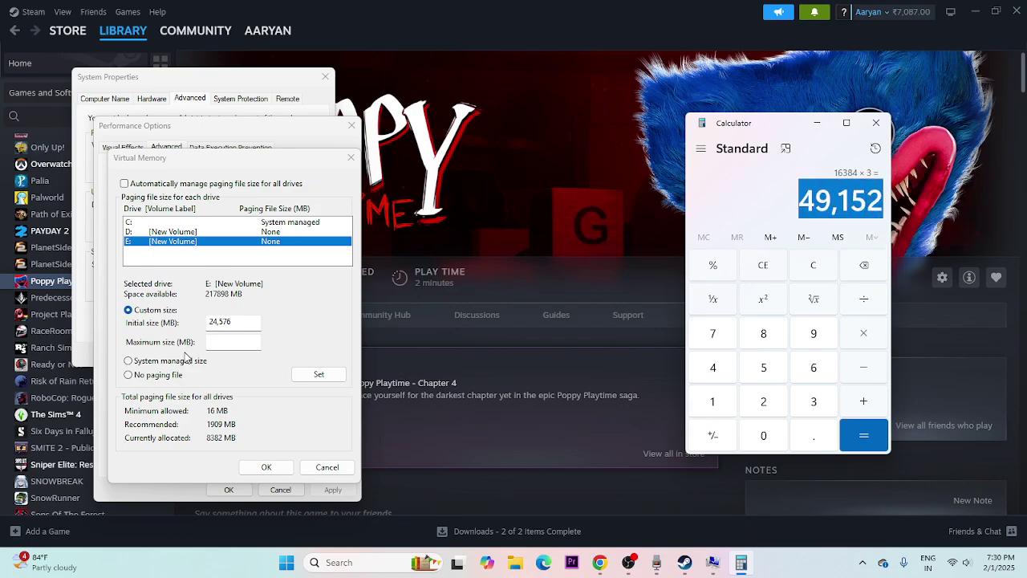
right_click(222, 350)
click(247, 396)
click(266, 465)
click(227, 489)
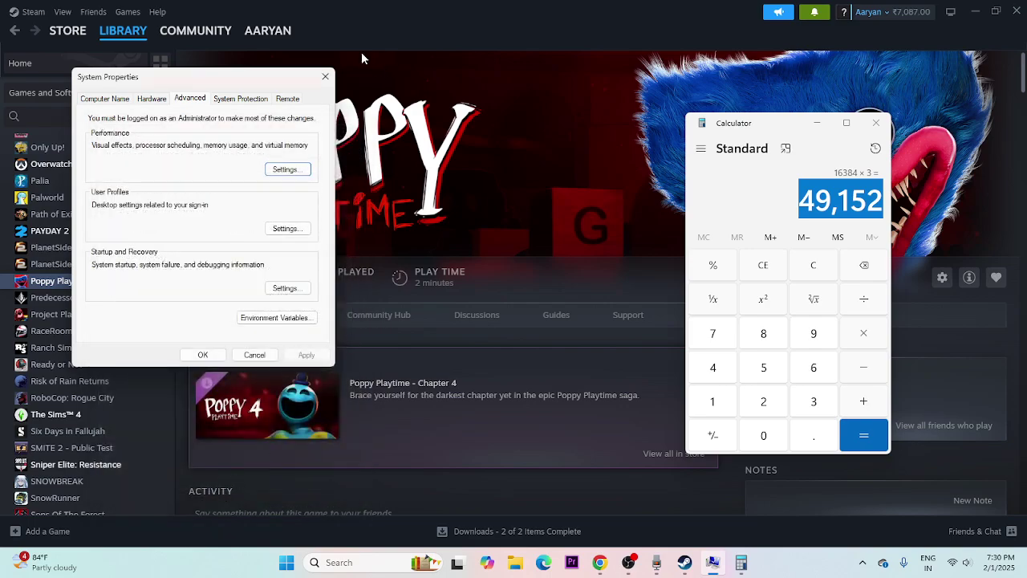
click(325, 76)
key(alt+F4)
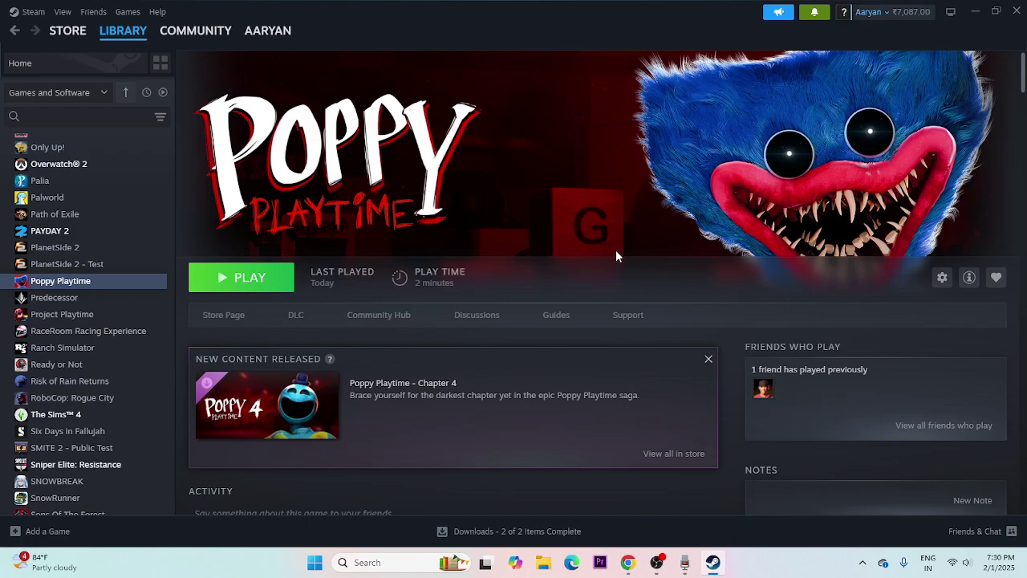
click(627, 561)
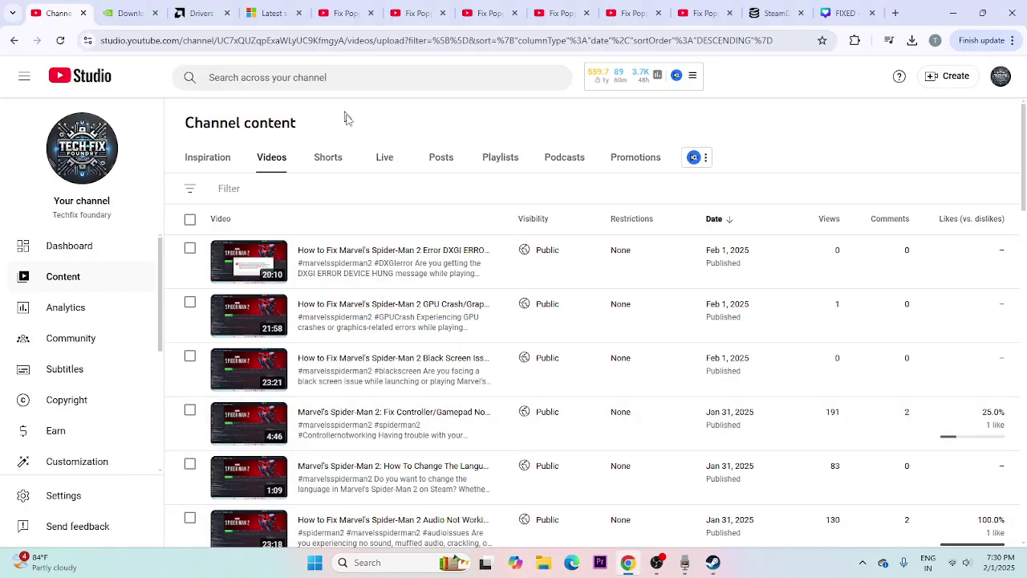
Search NVIDIA drivers for GeForce 16 Series GTX 1650 on Windows 11 and locate Game Ready 572.16.
click(128, 12)
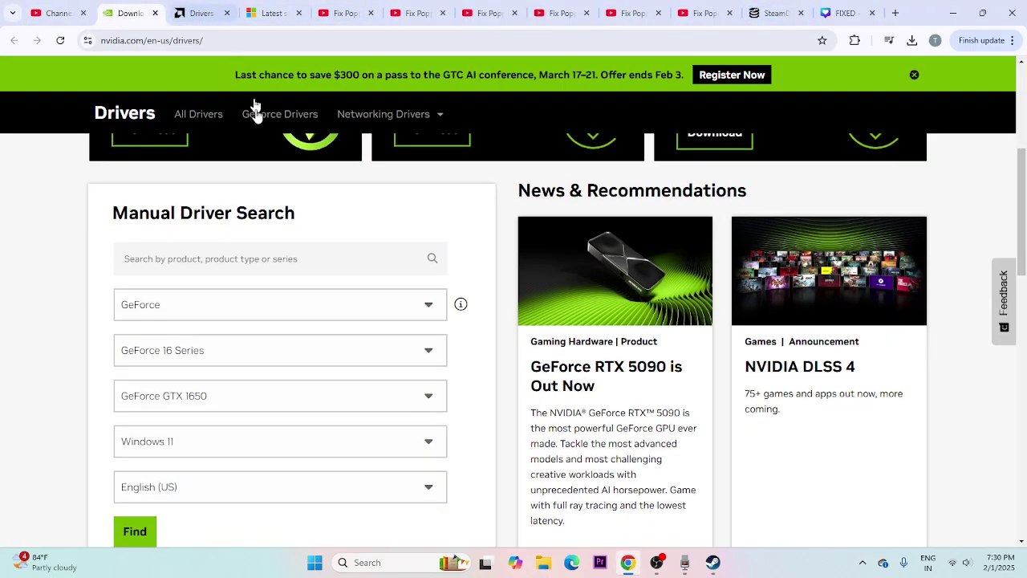
scroll(540, 152, down, 1)
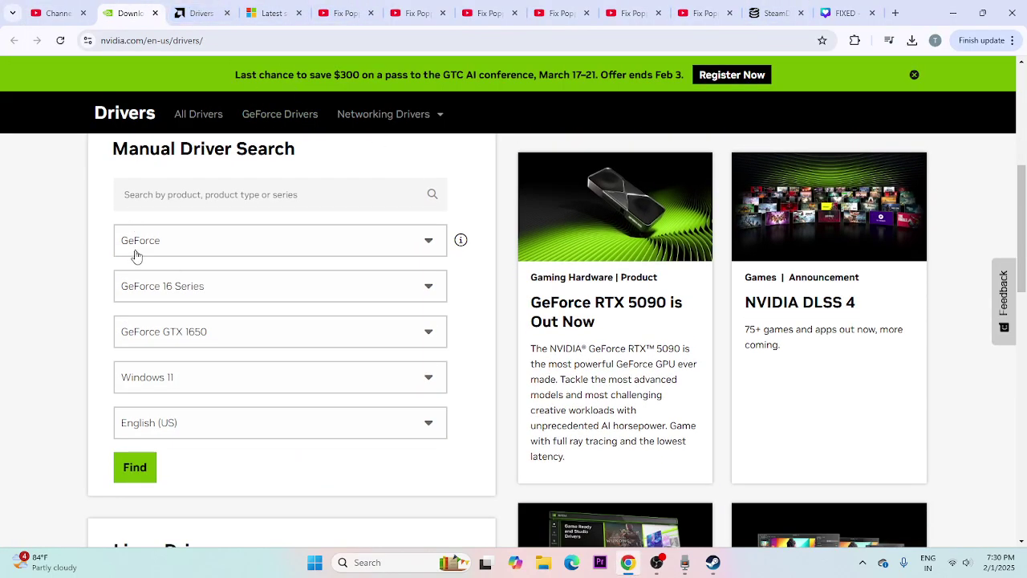
click(179, 245)
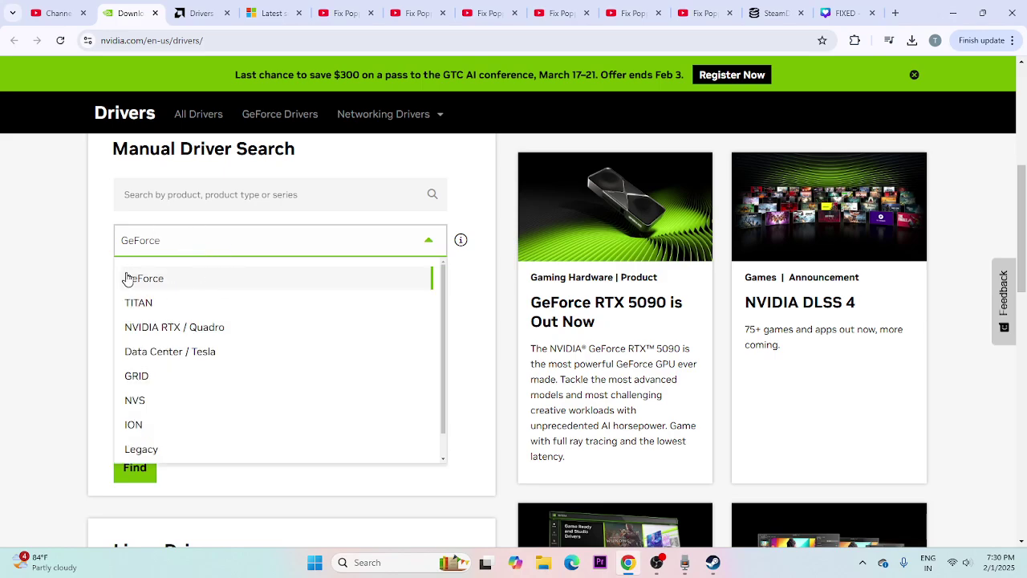
click(203, 245)
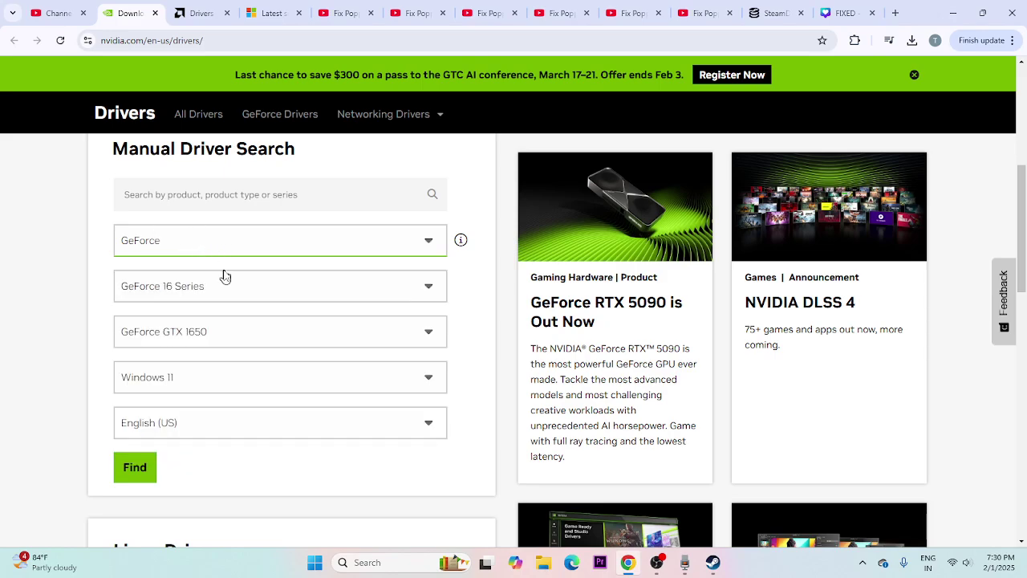
click(157, 296)
click(249, 293)
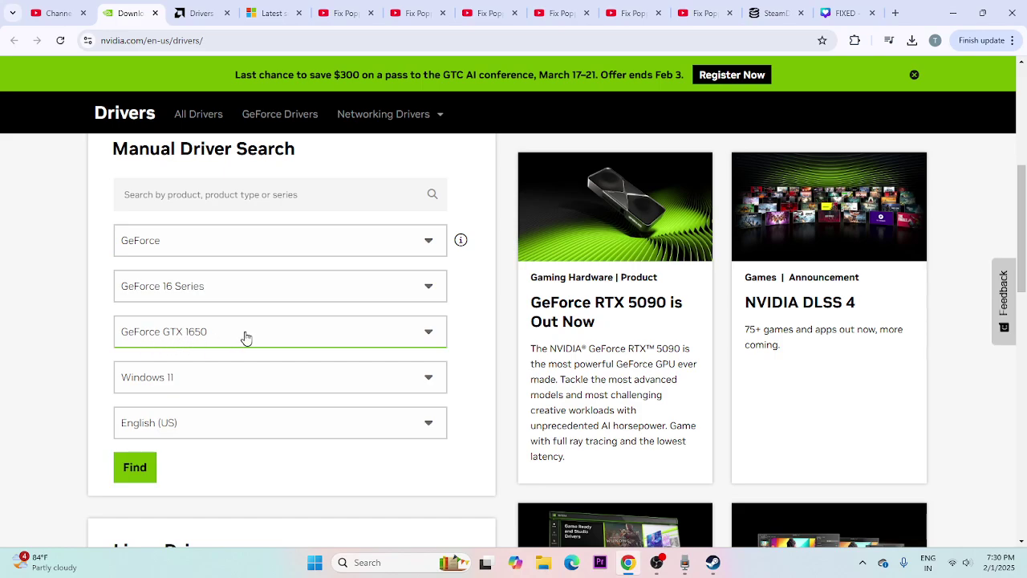
click(135, 469)
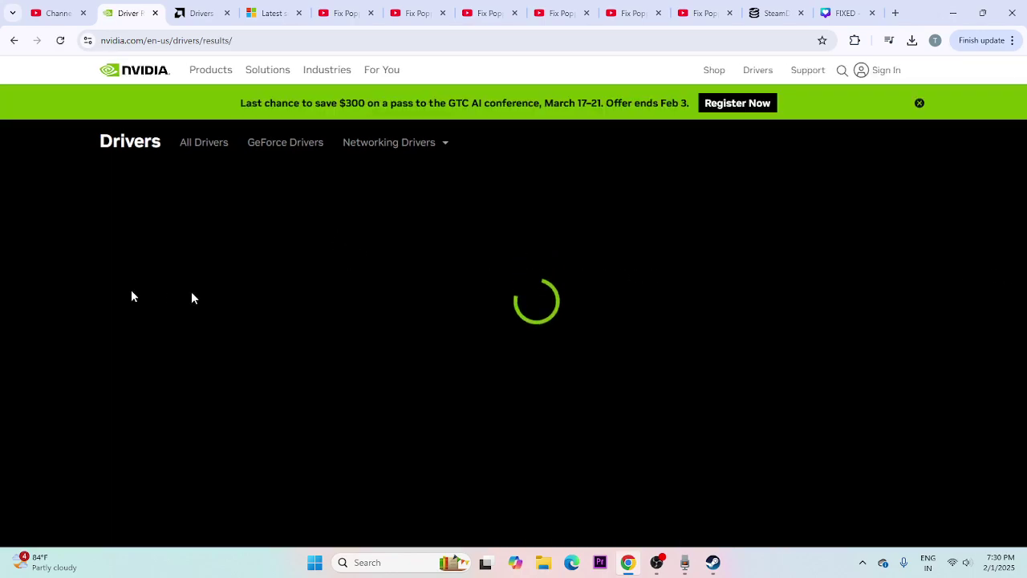
scroll(51, 252, down, 3)
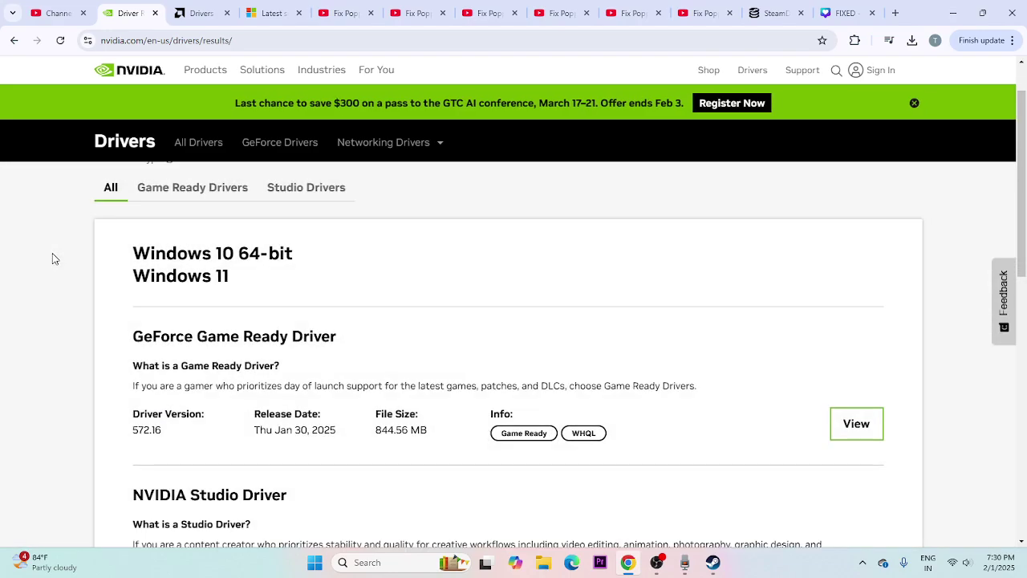
drag(132, 337, 171, 342)
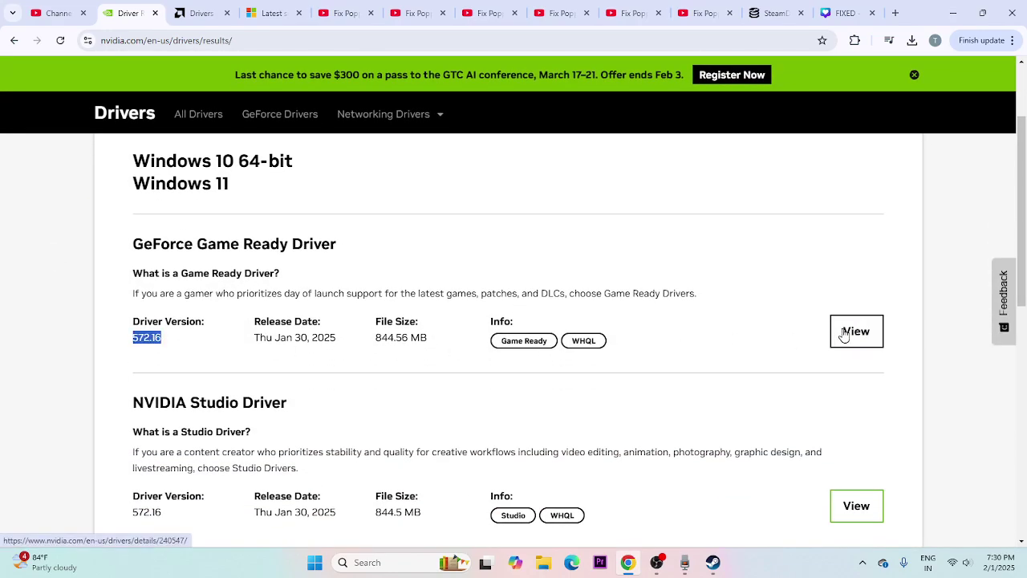
click(200, 13)
Submit Graphics > Radeon RX > RX 5000 Series > RX 5700 on AMD's site, then view the Visual C++ Redistributable page.
scroll(344, 264, down, 4)
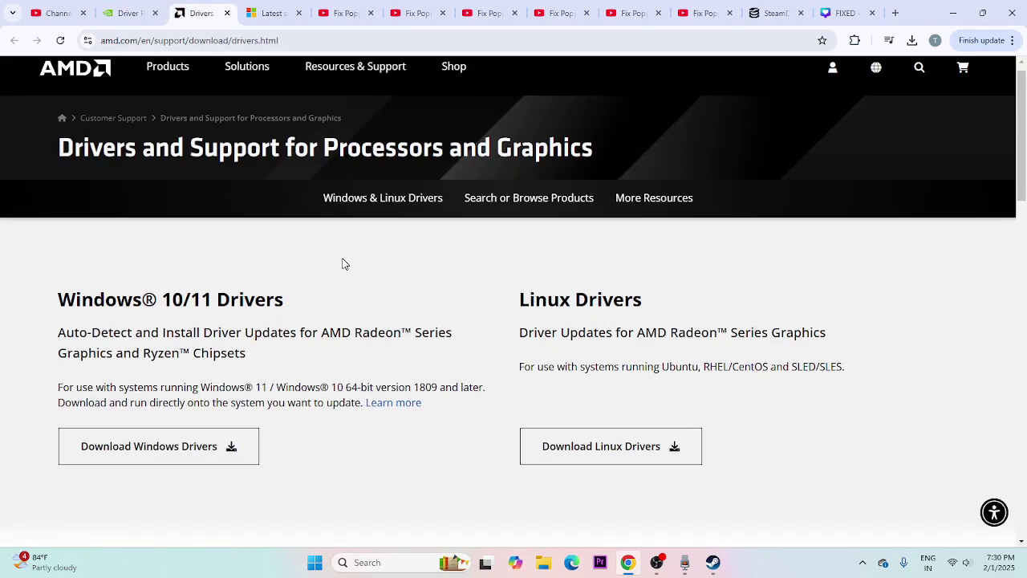
scroll(303, 215, down, 2)
click(104, 292)
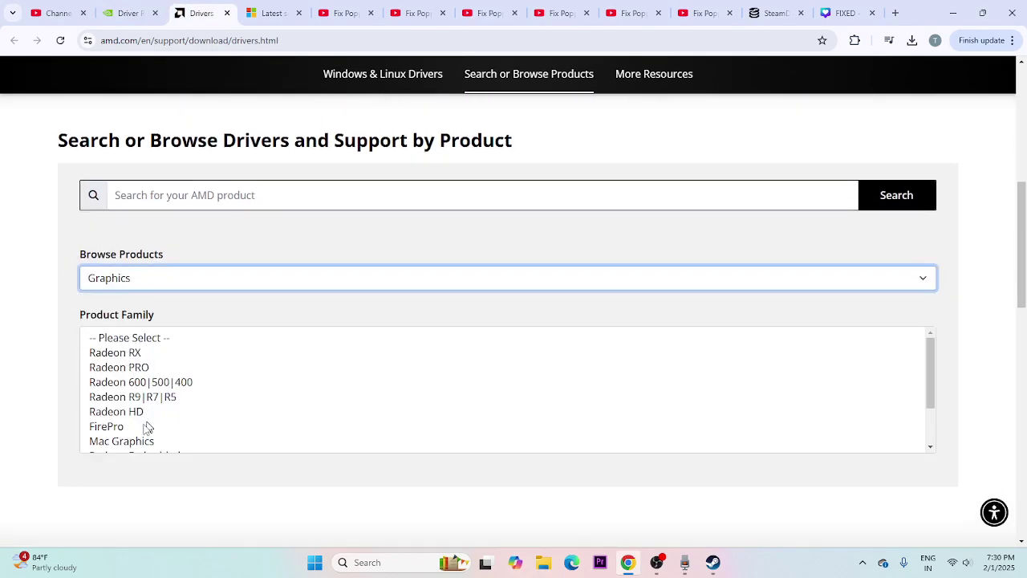
click(119, 353)
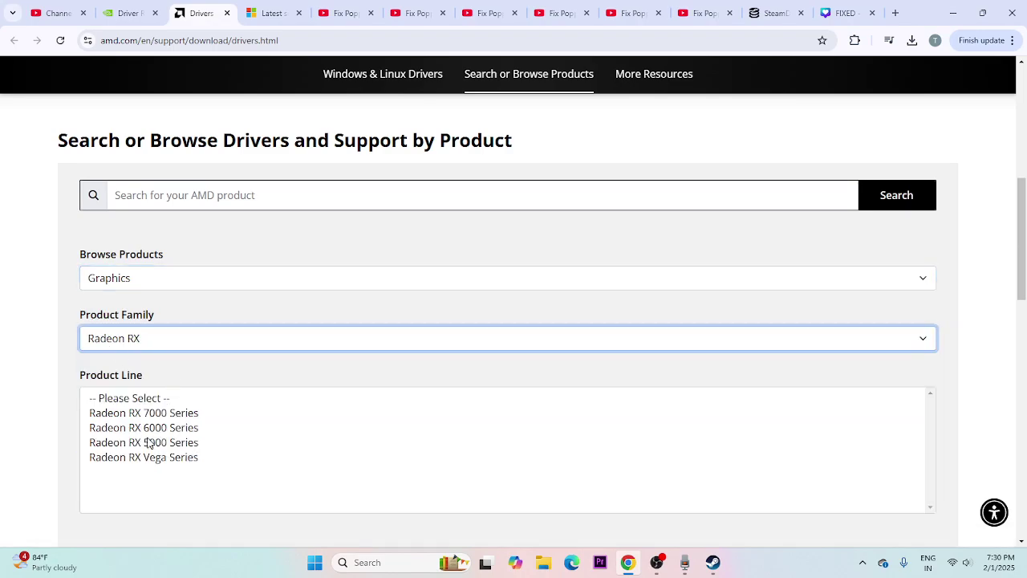
click(148, 443)
scroll(188, 387, down, 2)
click(184, 377)
click(121, 379)
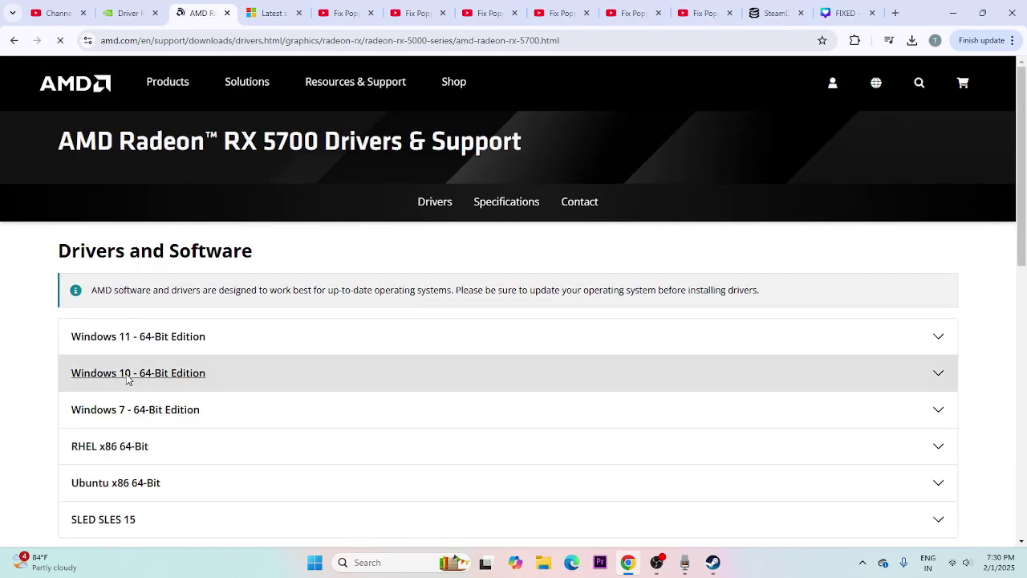
scroll(169, 280, down, 1)
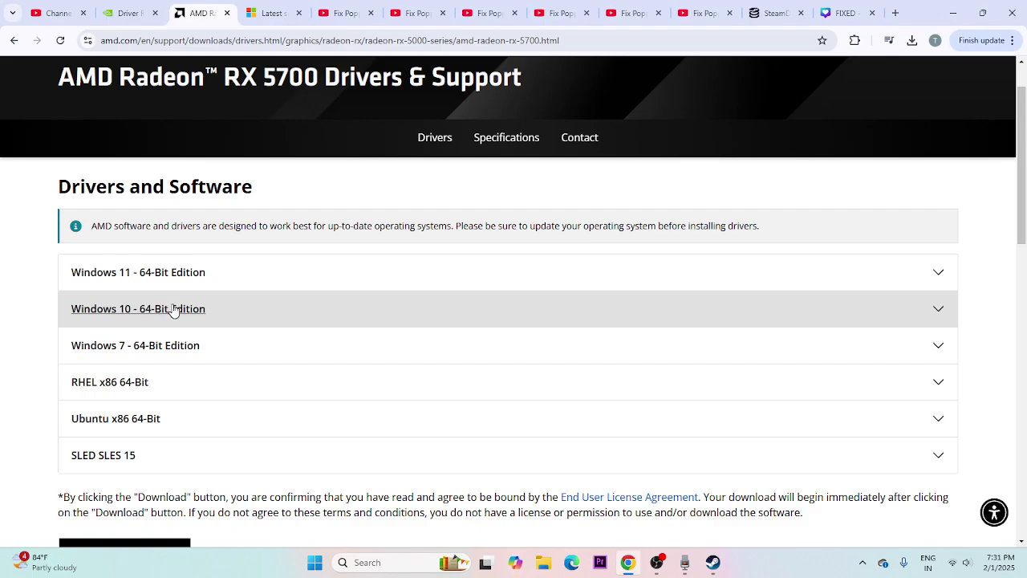
click(273, 11)
drag(603, 232, 268, 186)
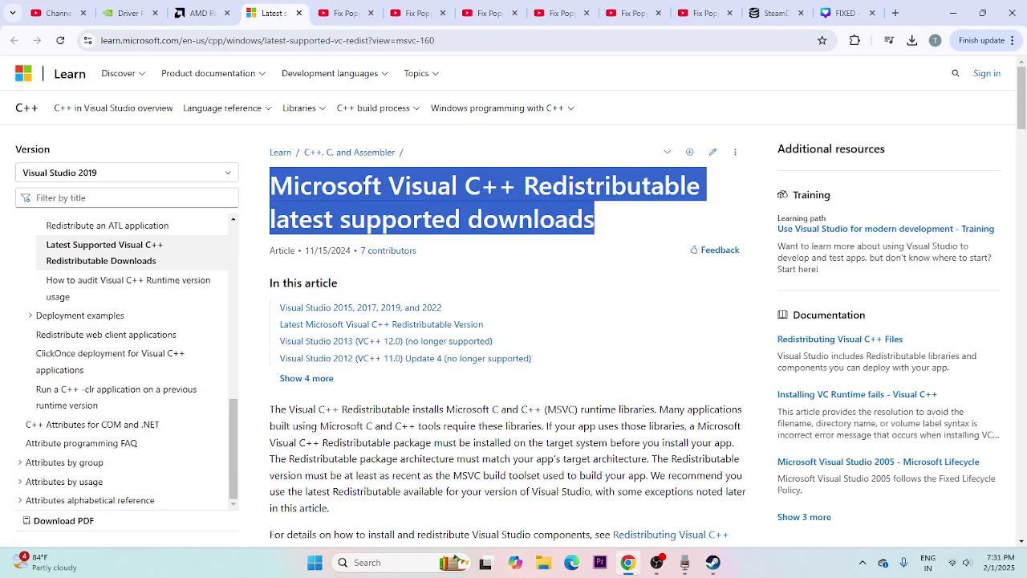
Review the latest Visual C++ Redistributable 14.42.34433.0 X86/X64 downloads, then go back to Steam.
click(573, 226)
scroll(572, 226, down, 7)
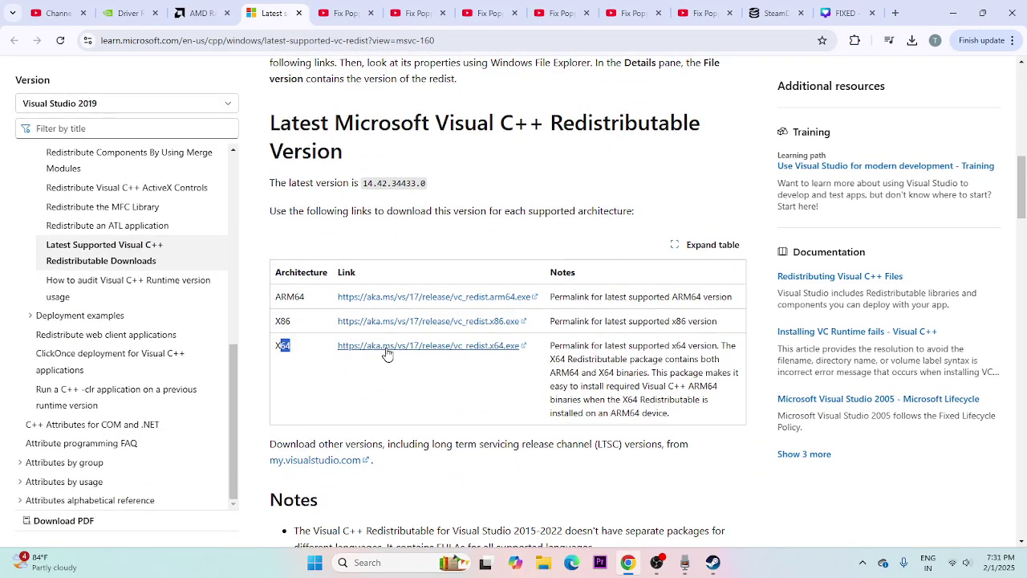
drag(281, 320, 293, 326)
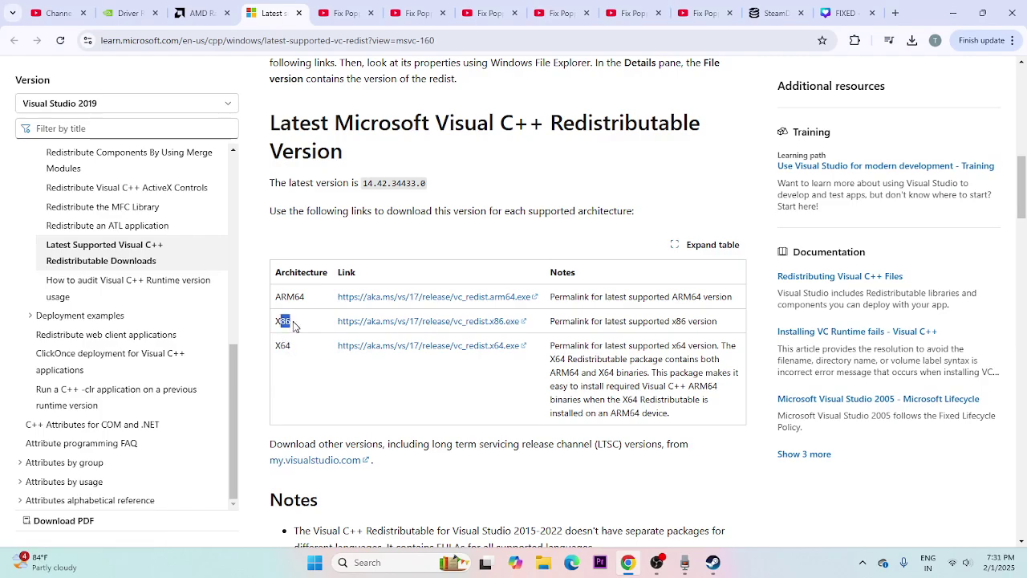
click(344, 390)
key(alt+Tab)
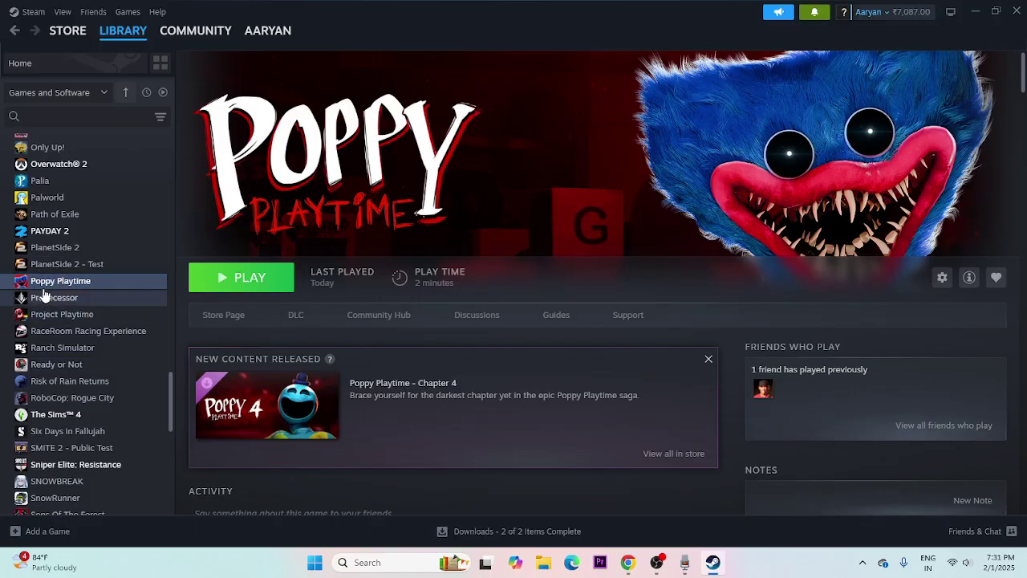
Check the drives' free space under This PC, then open Poppy Playtime's Properties in Steam.
right_click(60, 288)
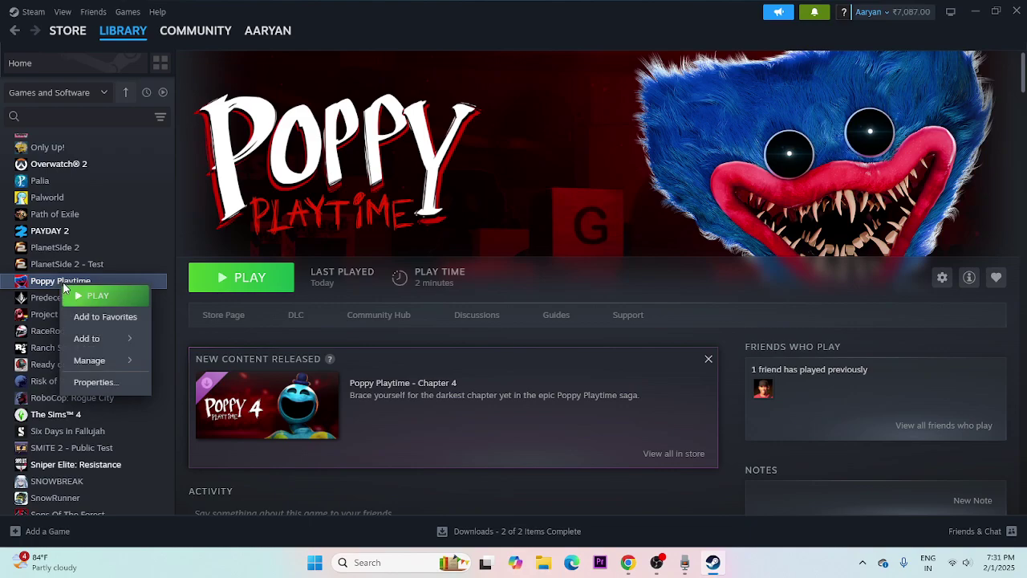
mouse_move(95, 363)
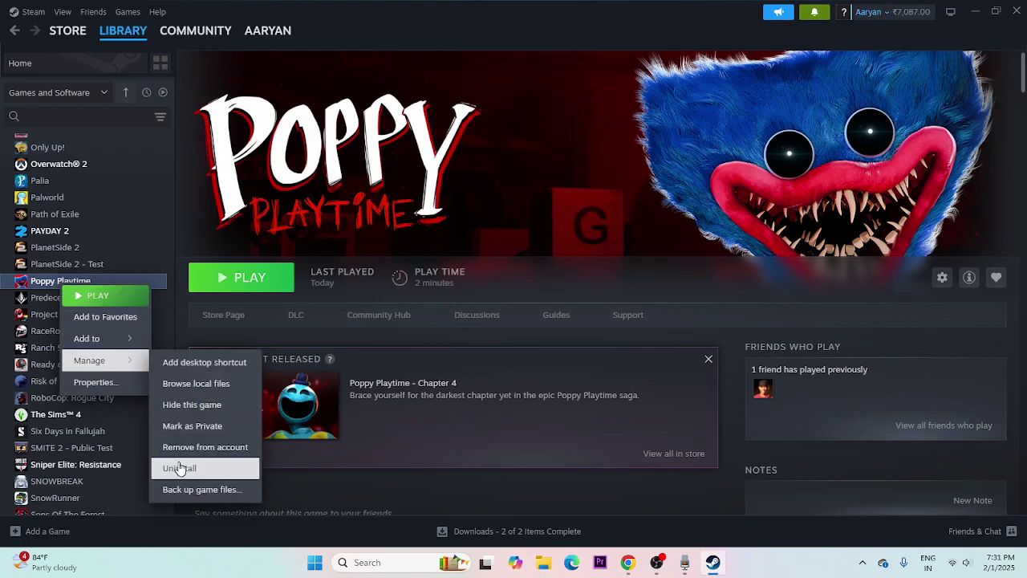
click(670, 258)
click(543, 561)
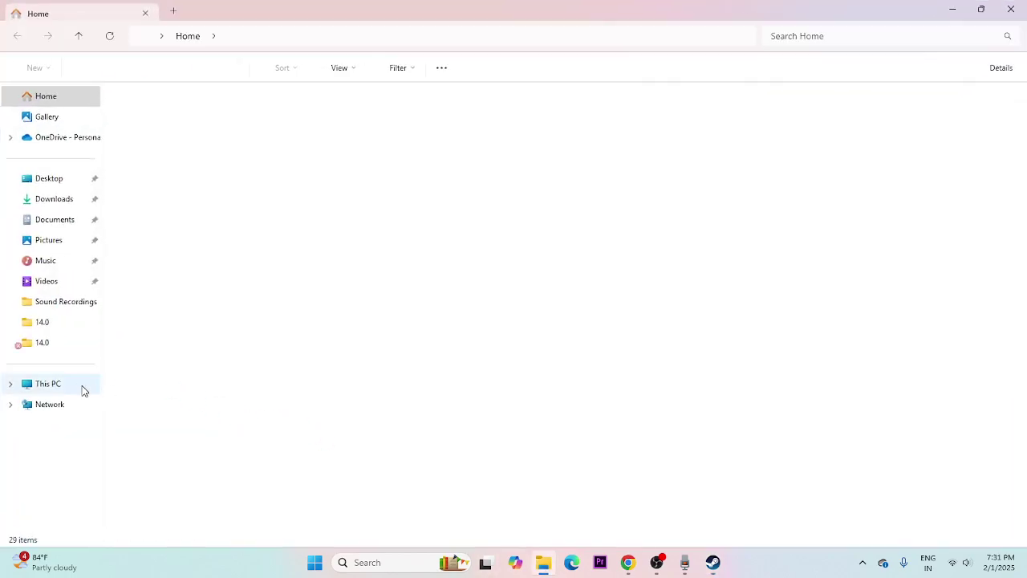
click(84, 388)
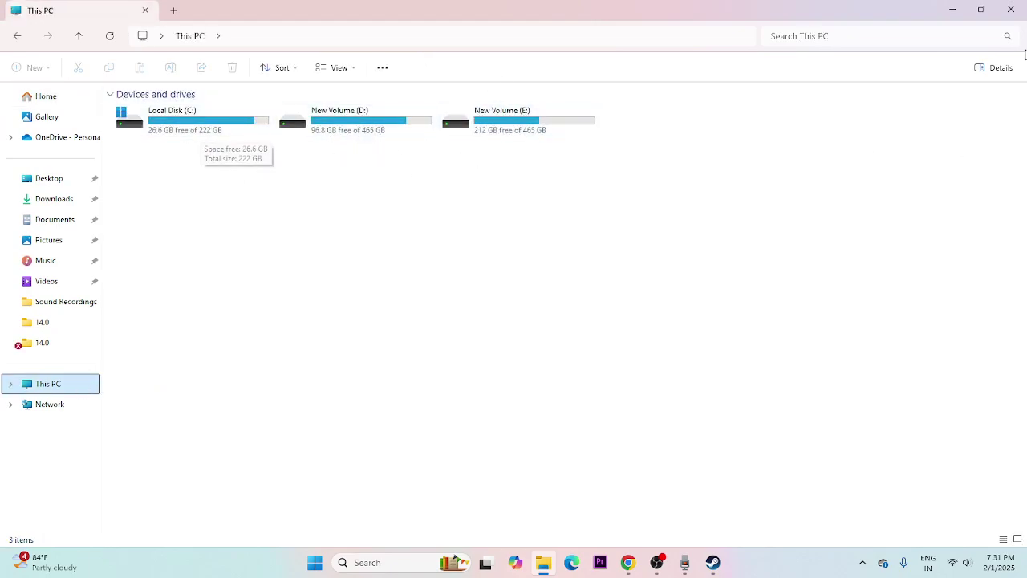
click(1011, 9)
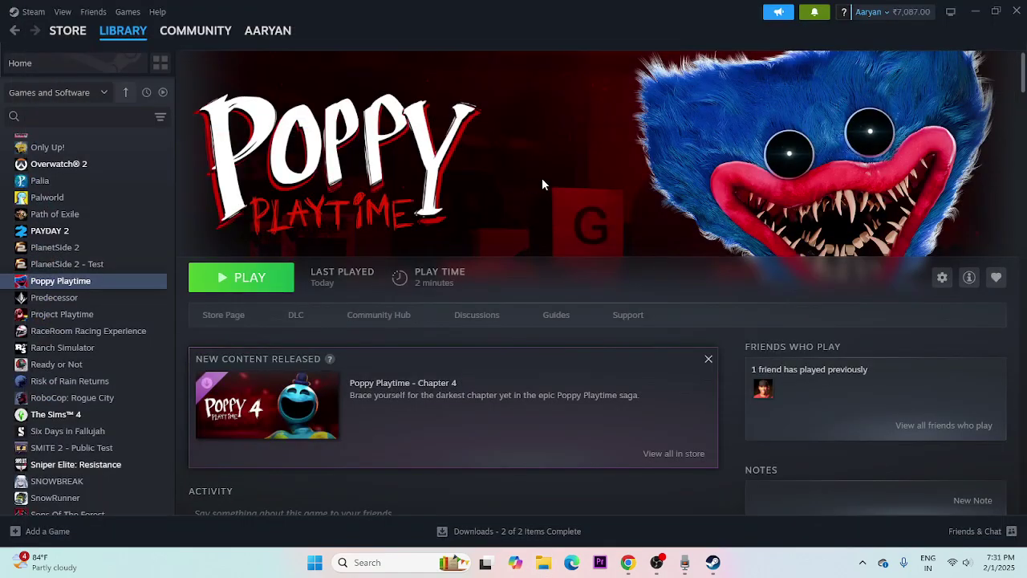
right_click(51, 286)
click(86, 382)
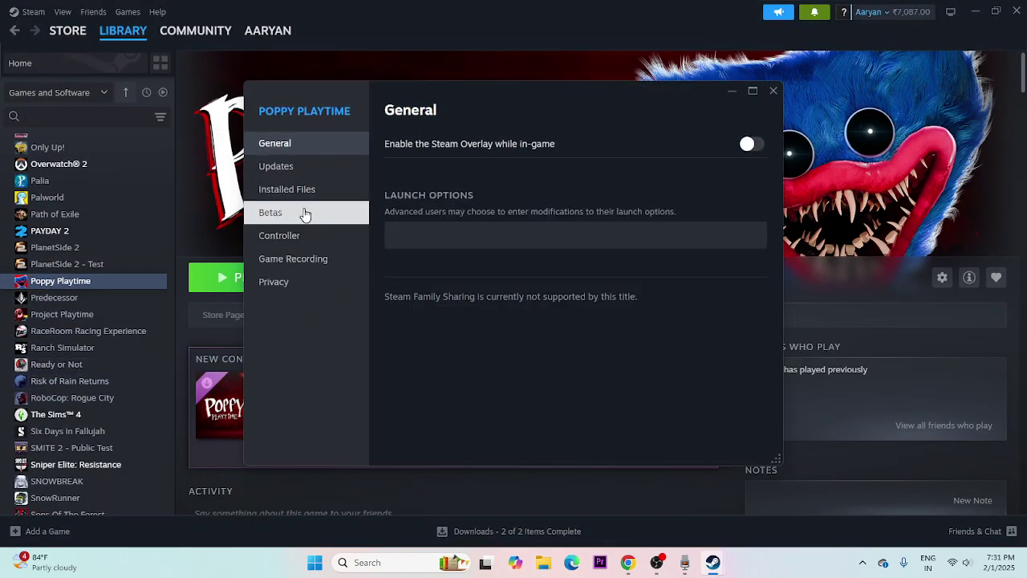
Verify integrity of Poppy Playtime's files under Installed Files until all 455 validate, then close Properties.
click(297, 190)
click(718, 274)
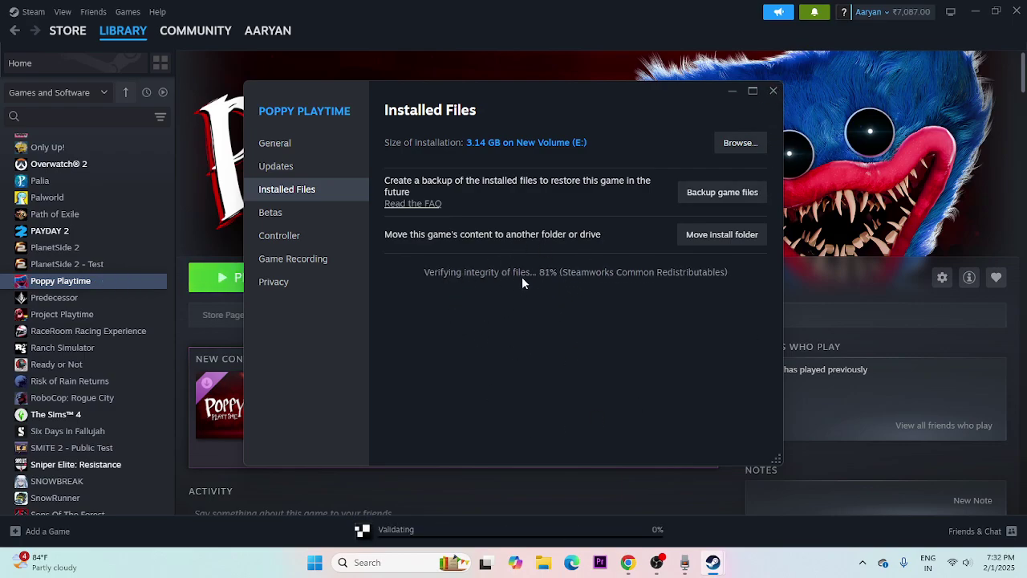
click(773, 91)
Play Poppy Playtime and dismiss the "Couldn't start" CreateProcess() 2e4 error.
click(229, 278)
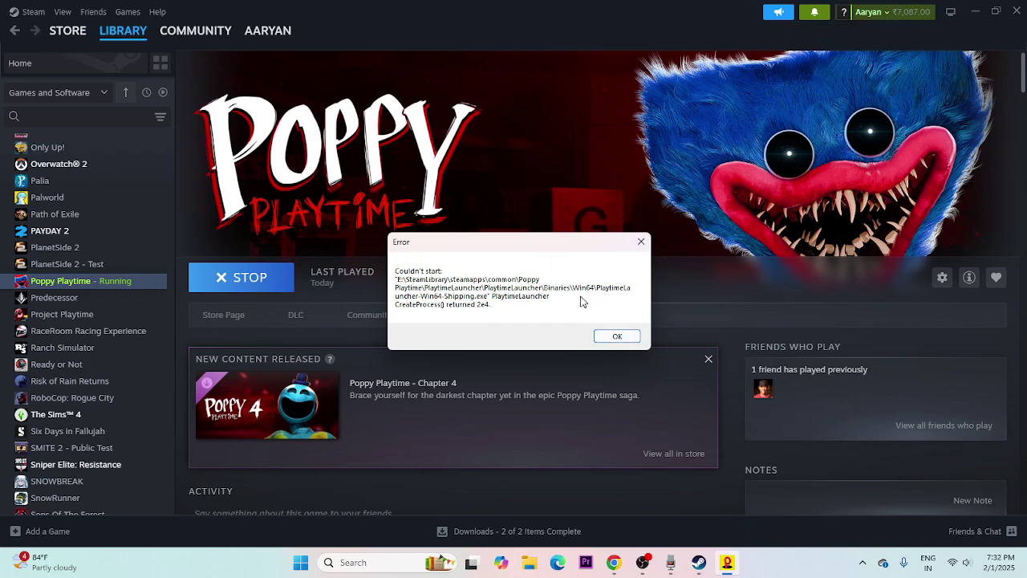
click(615, 336)
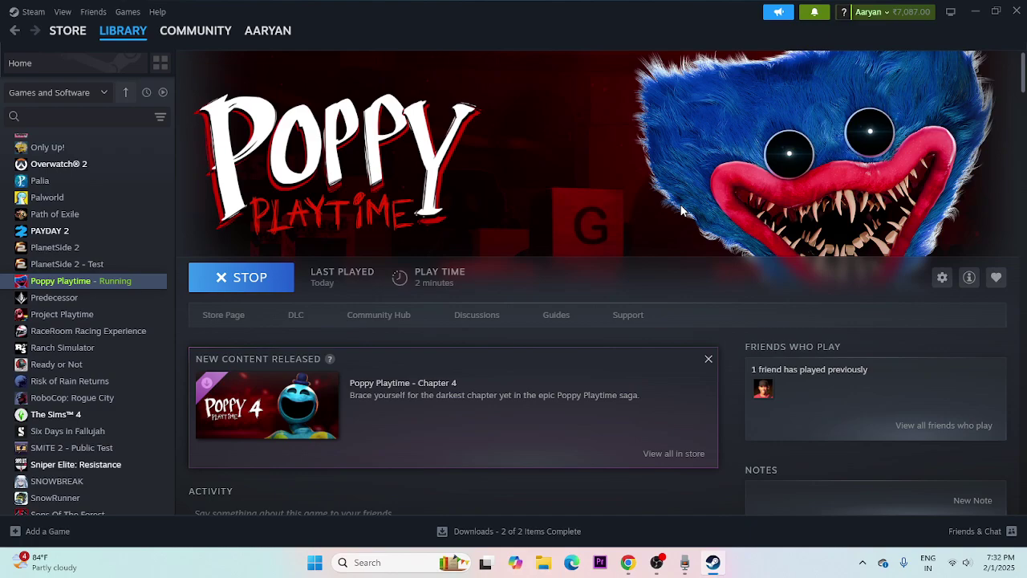